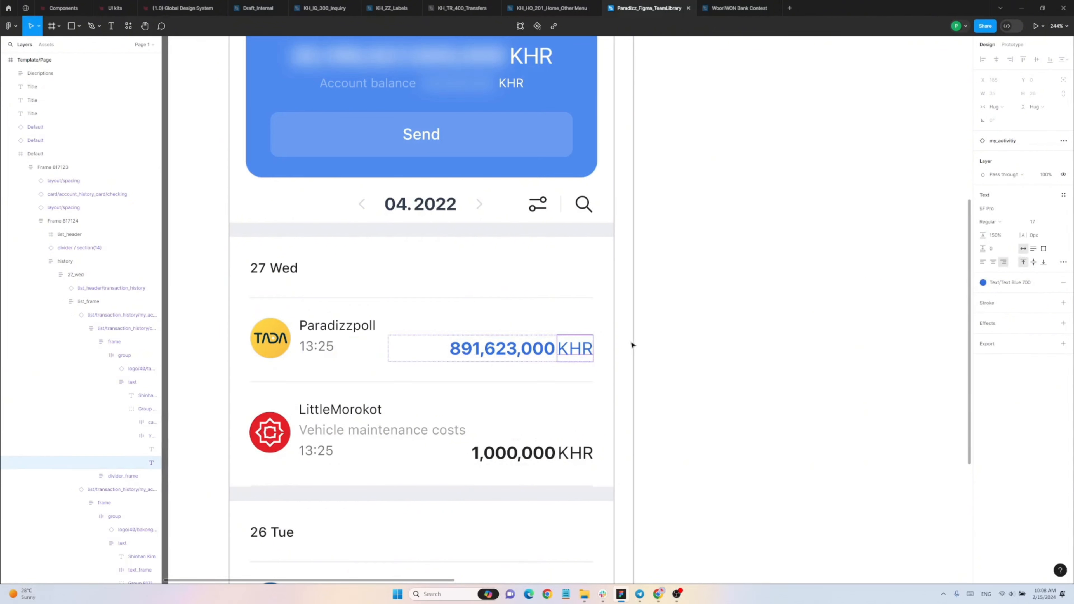
Step: Detach the Text Blue 700 color style from the KHR label beside 891,623,000 and set its fill to 222428
mouse_move(1020, 283)
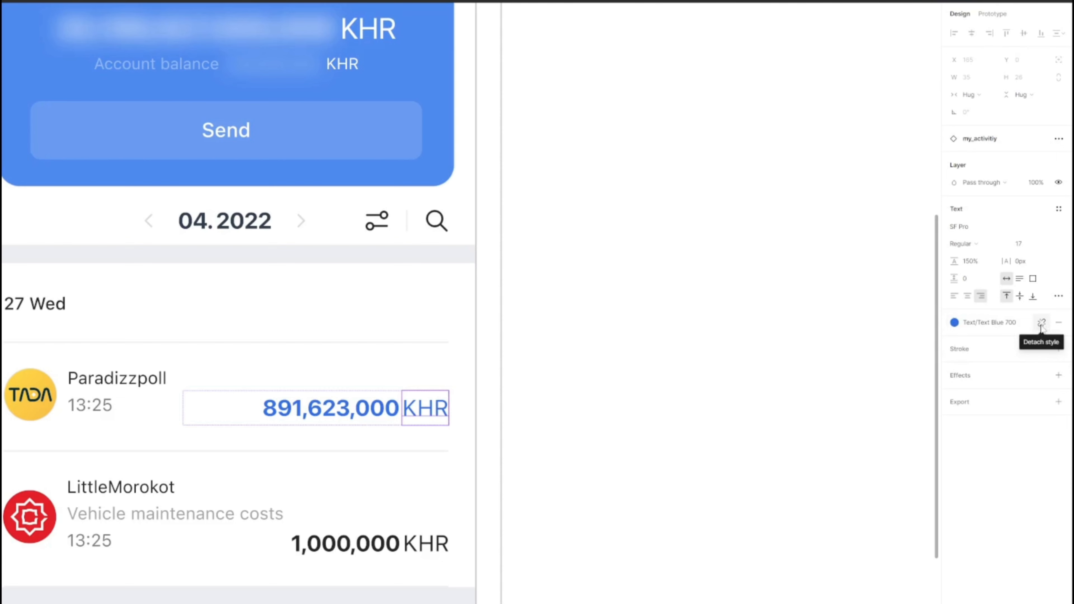
click(1041, 324)
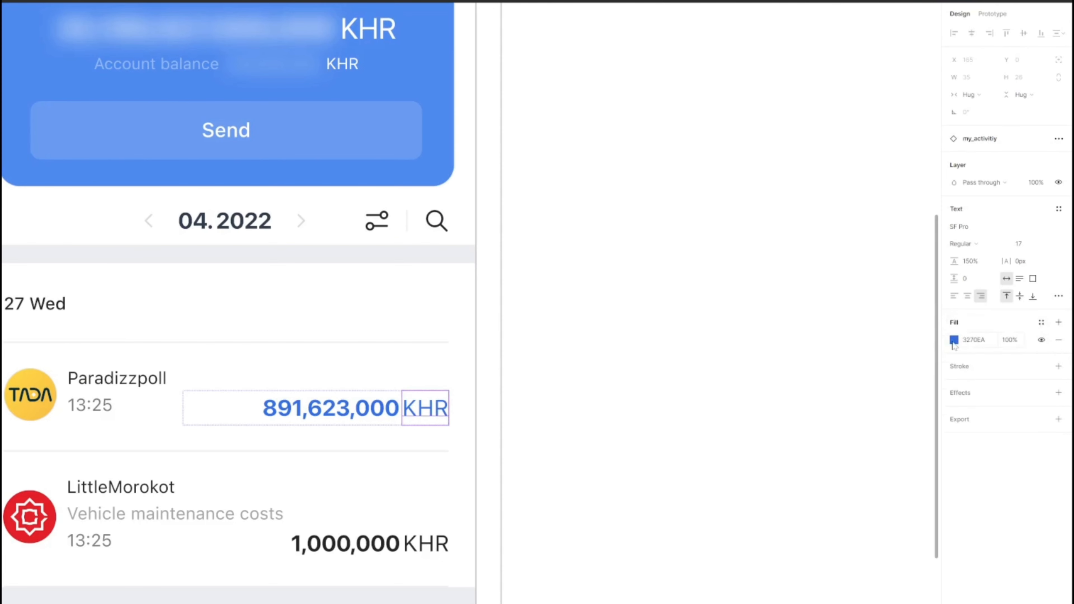
click(954, 341)
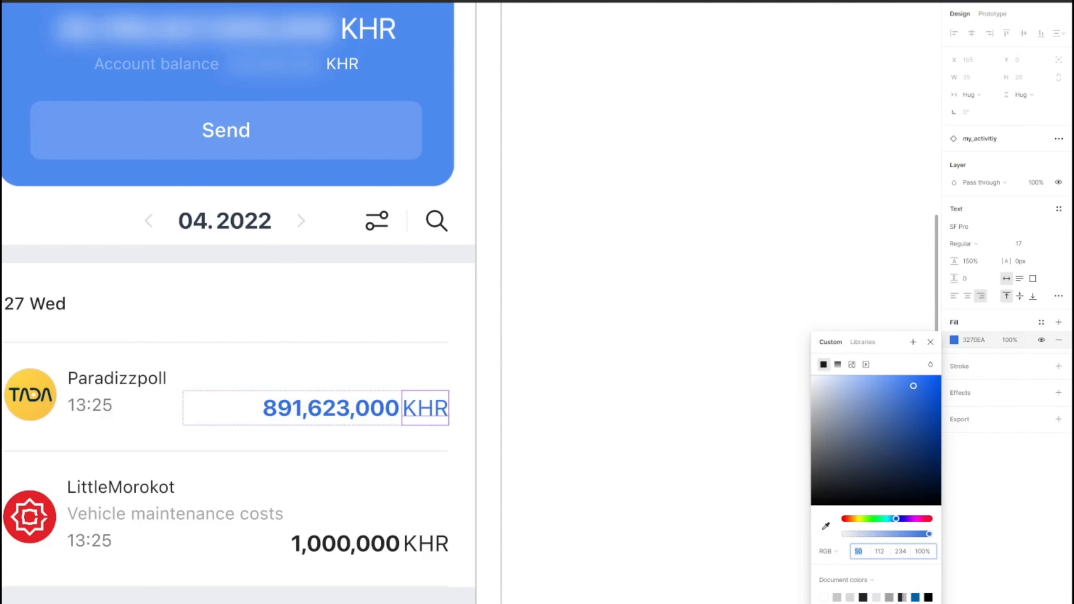
click(859, 603)
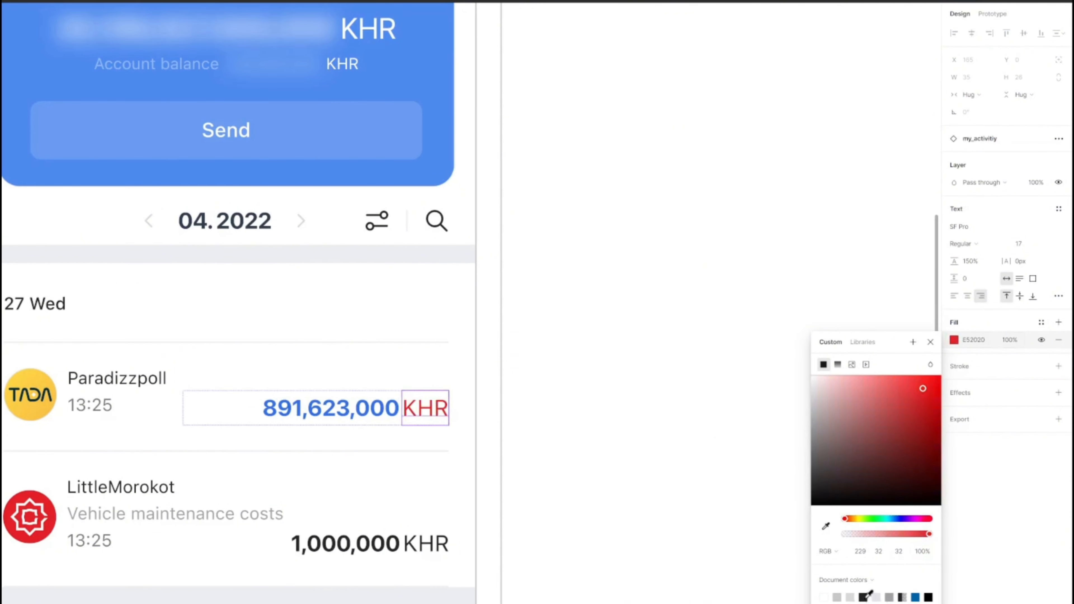
click(865, 597)
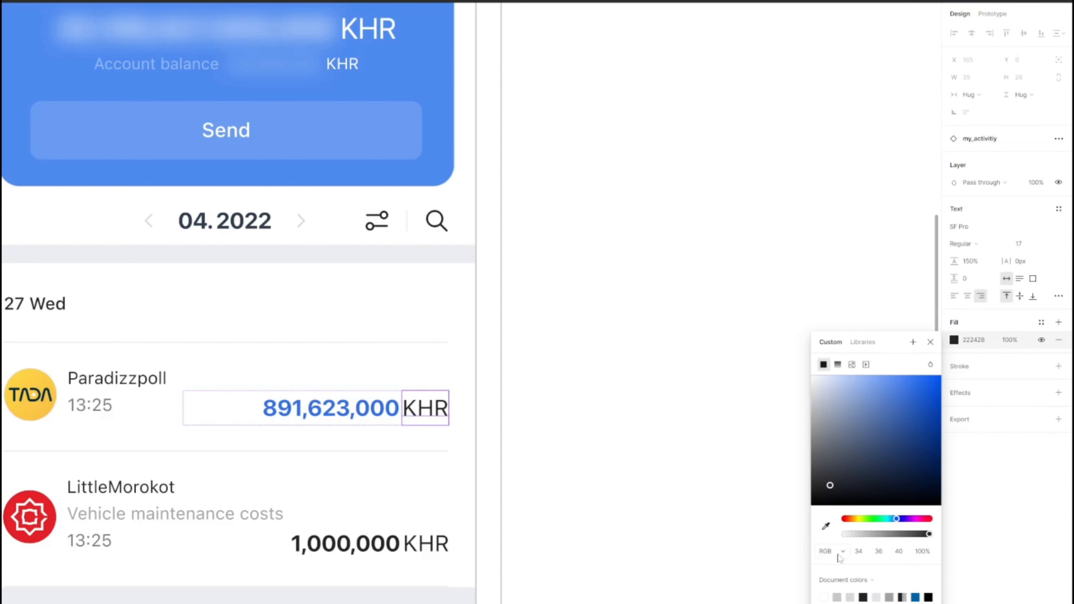
Step: Switch the color swatches to local colors and recolor the KHR label beside 891,623,000 pink EF5DA8
click(862, 584)
click(863, 593)
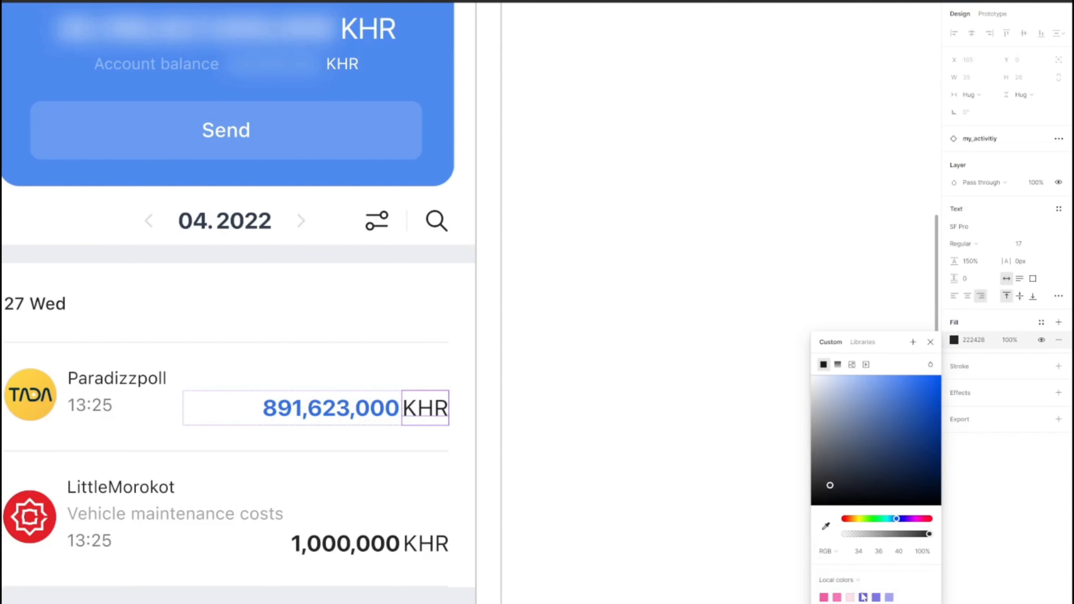
click(882, 596)
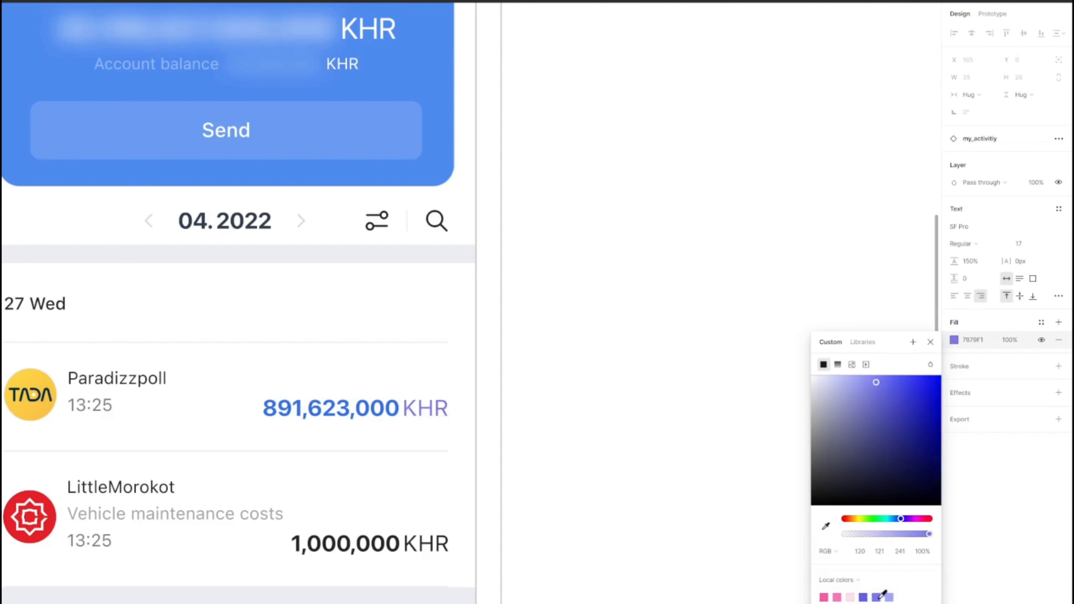
click(829, 595)
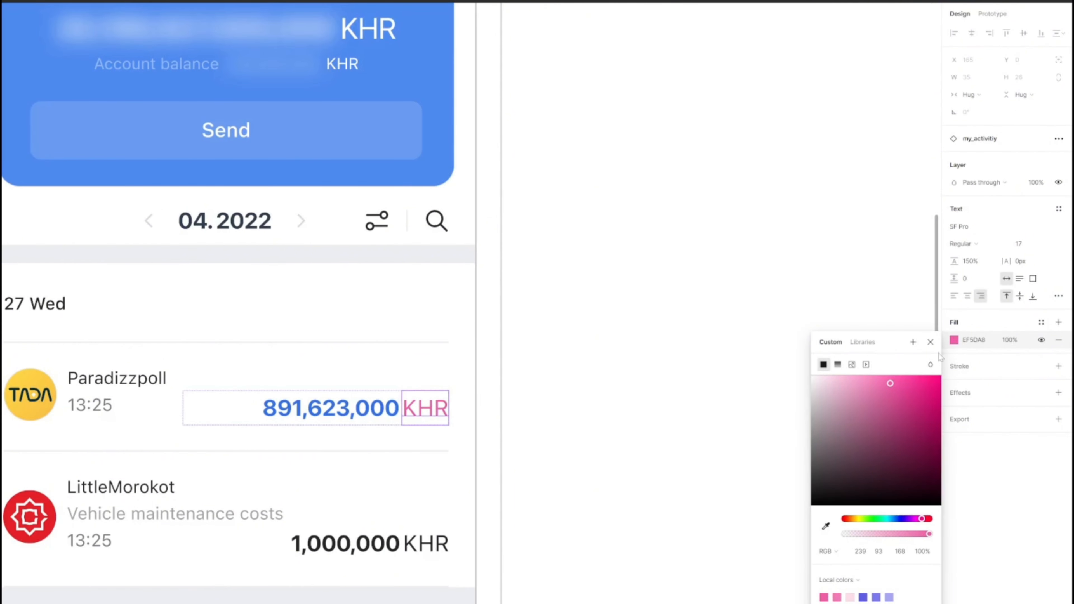
click(931, 342)
Step: Add the text "Create color style" and move it to the empty area beside the transaction list
click(875, 398)
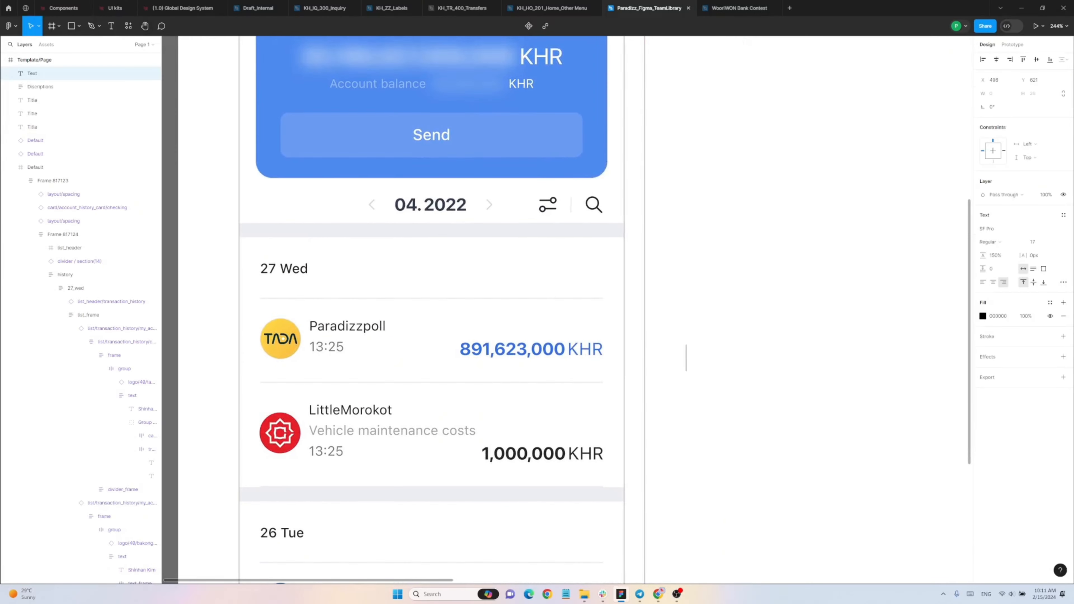
text(Creat)
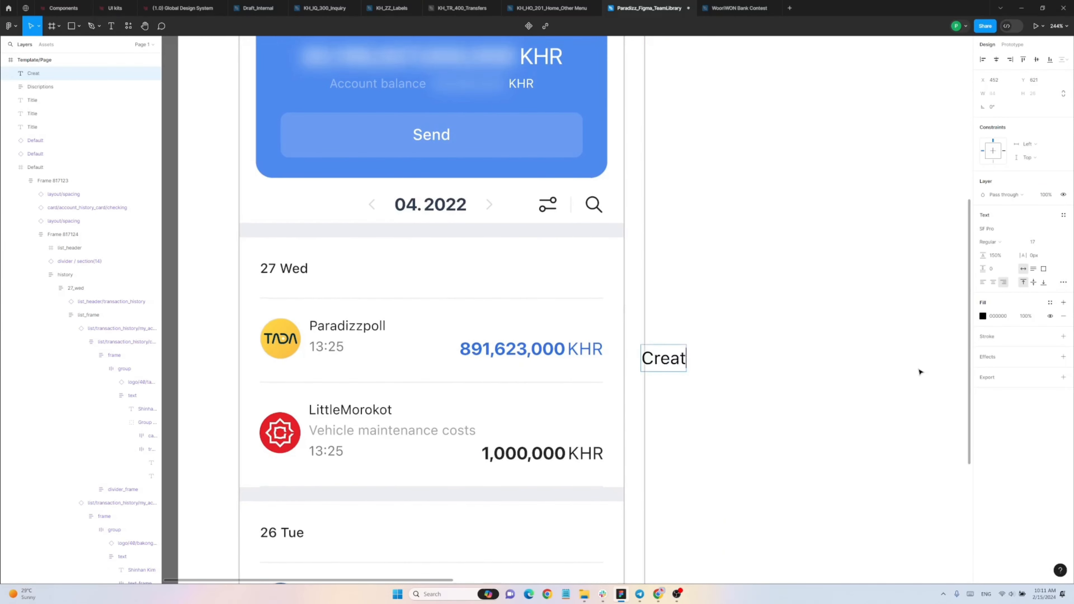
text(e color stype)
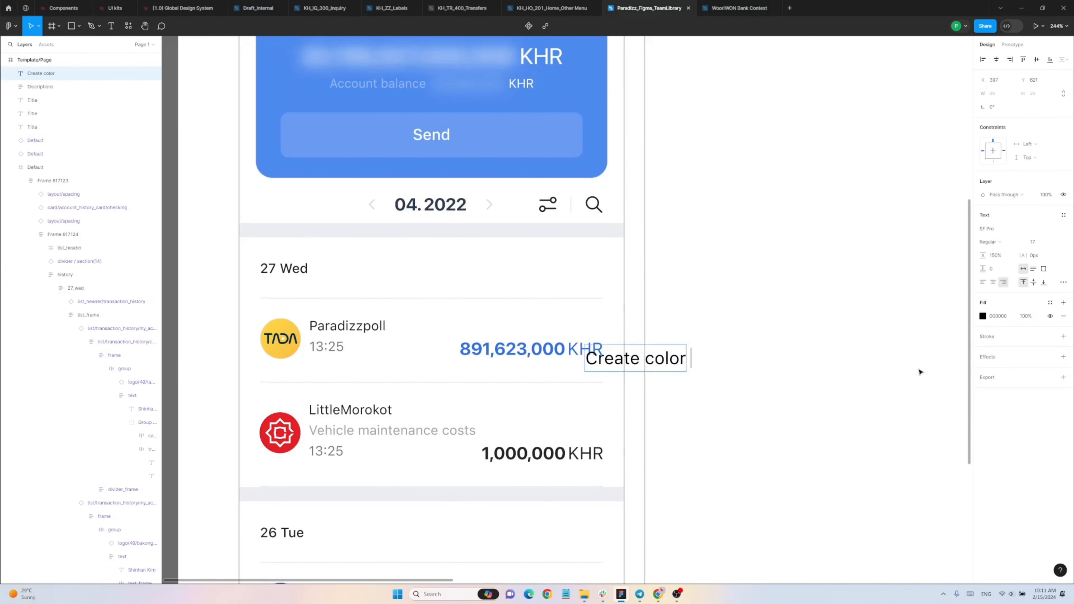
key(BackSpace)
key(BackSpace)
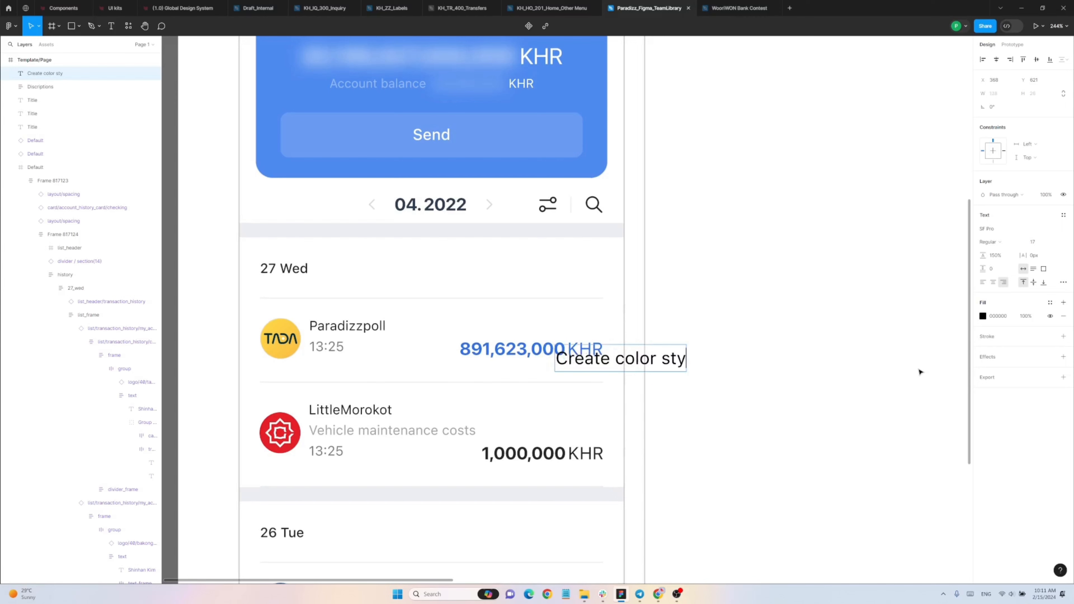
text(le)
key(Escape)
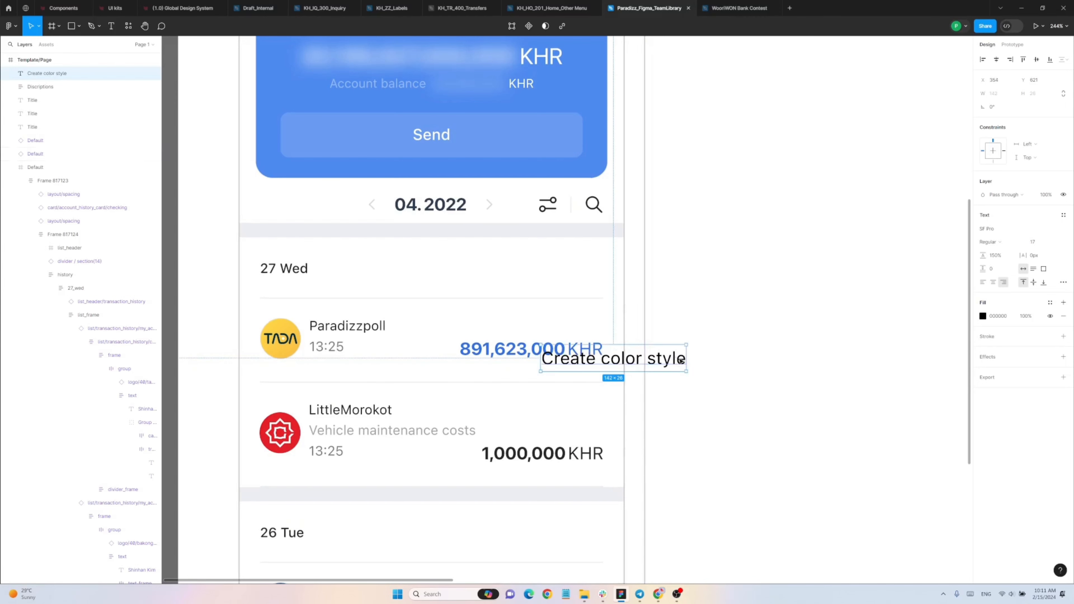
drag(679, 360, 717, 331)
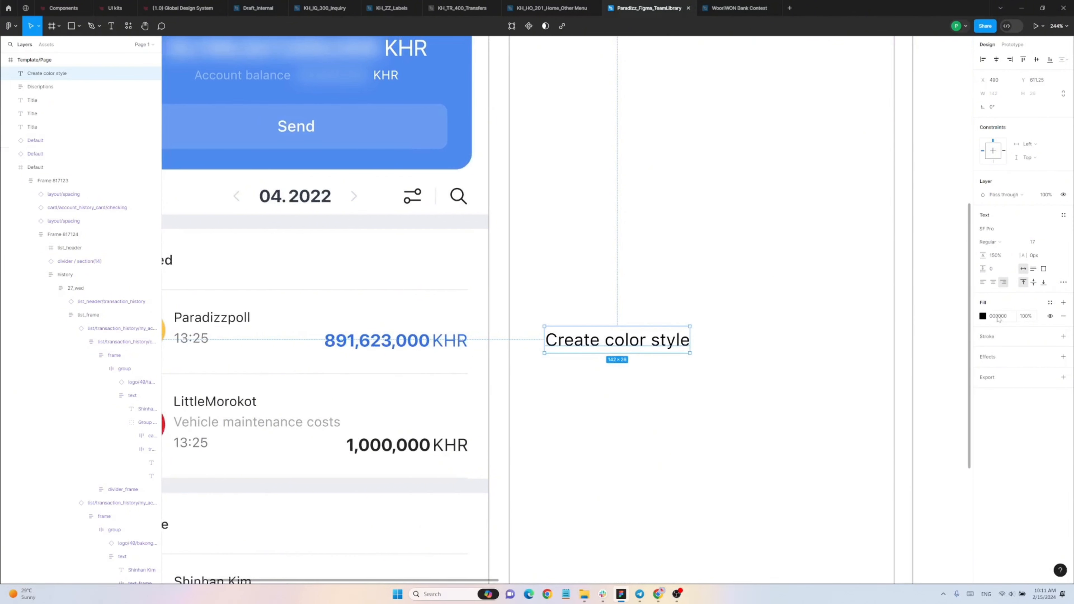
Step: Create a color style named "Black" with the description "Text_colored_style" from the new text's 000000 fill
click(1065, 303)
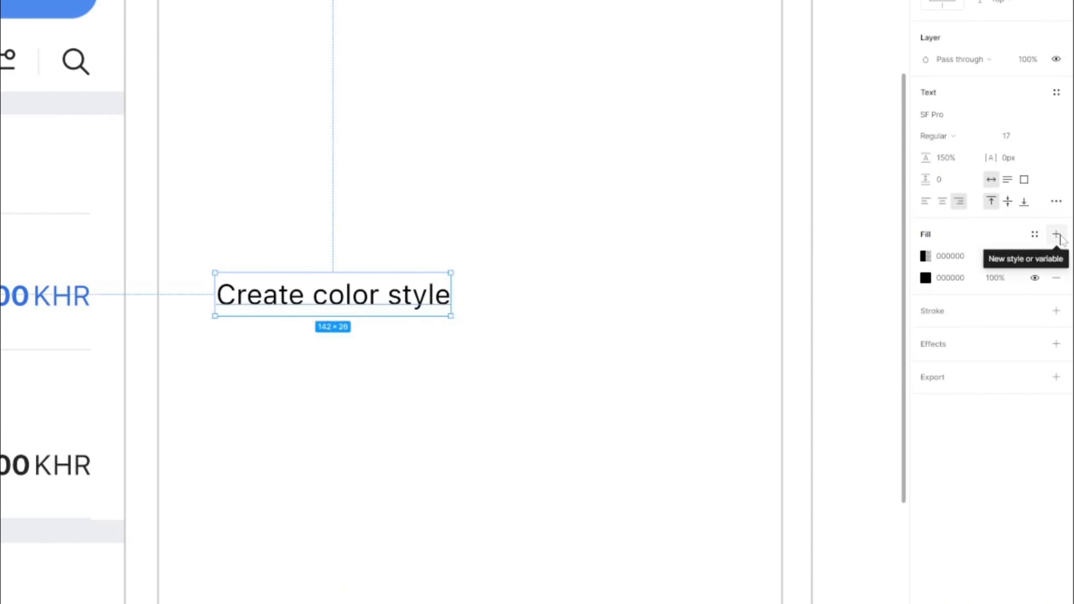
key(ctrl+z)
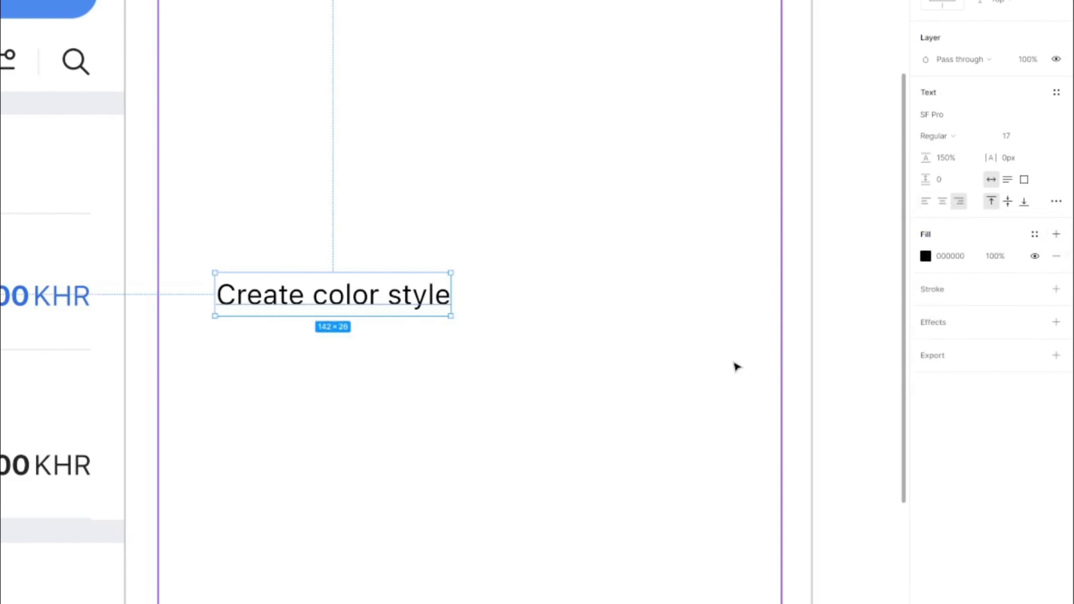
click(1035, 236)
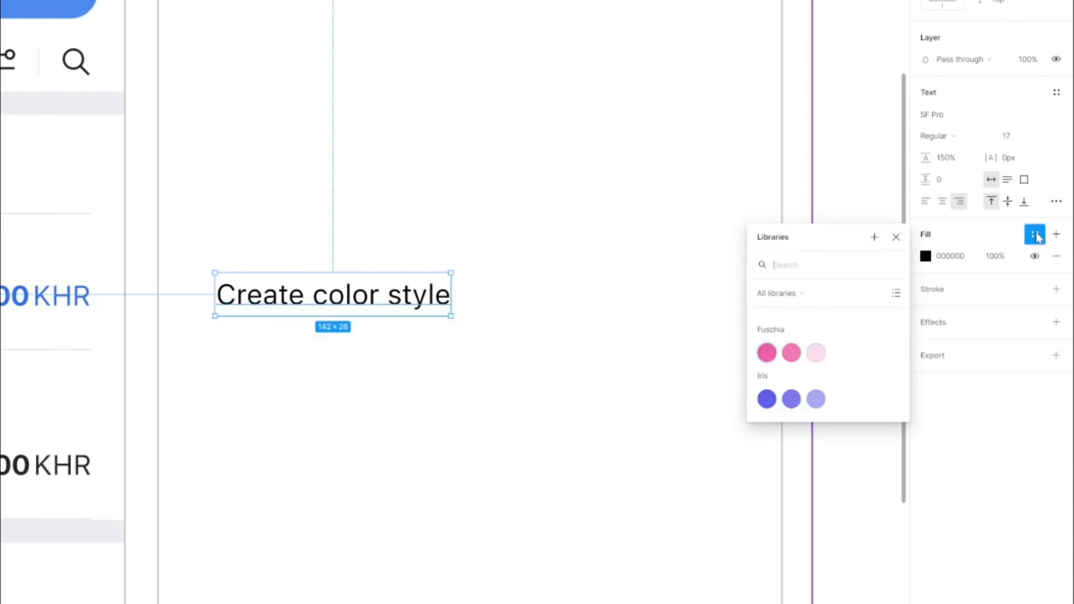
click(875, 238)
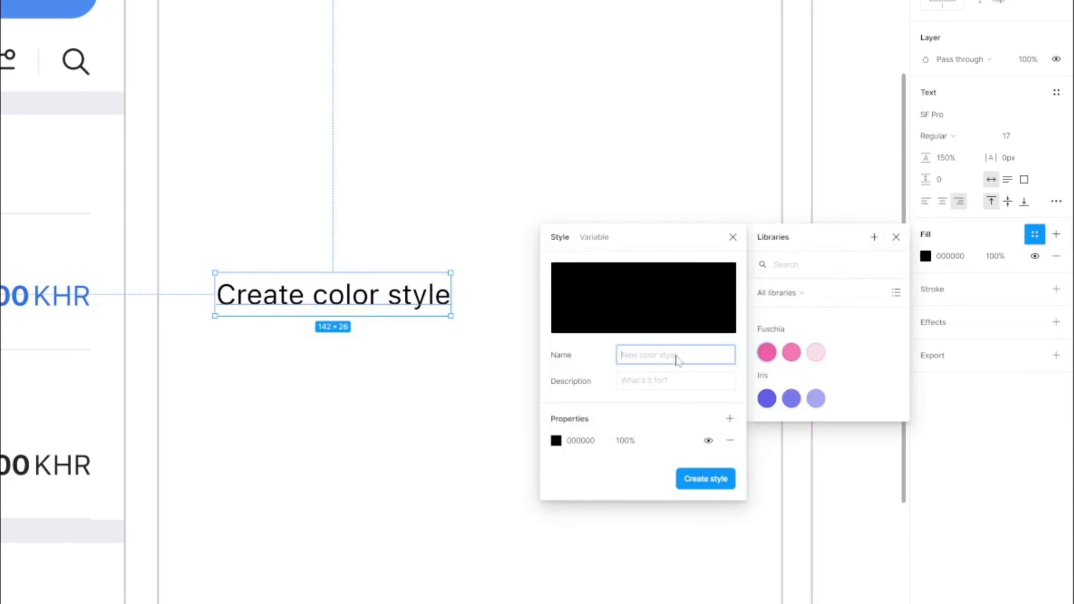
text(Black)
click(676, 384)
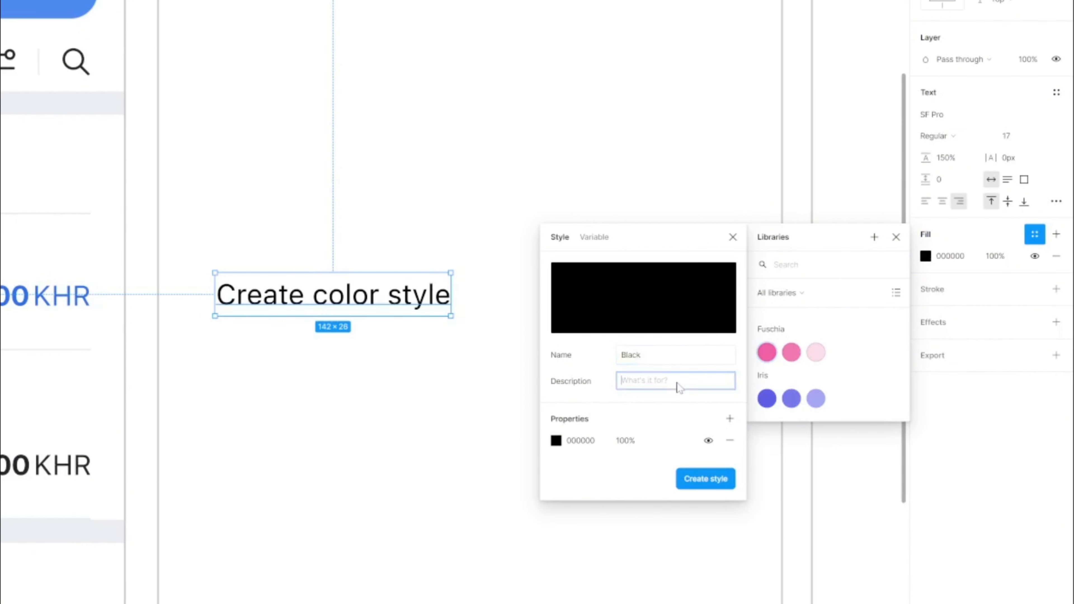
text(Text_colored_style)
click(709, 483)
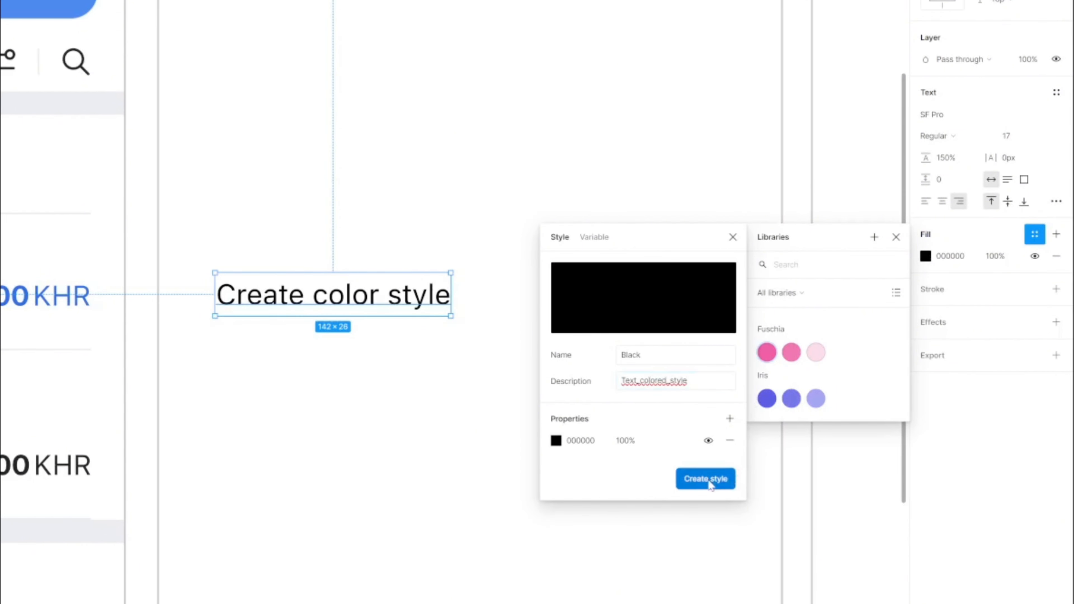
mouse_move(709, 480)
mouse_down()
mouse_move(591, 464)
mouse_move(691, 473)
mouse_up()
click(692, 473)
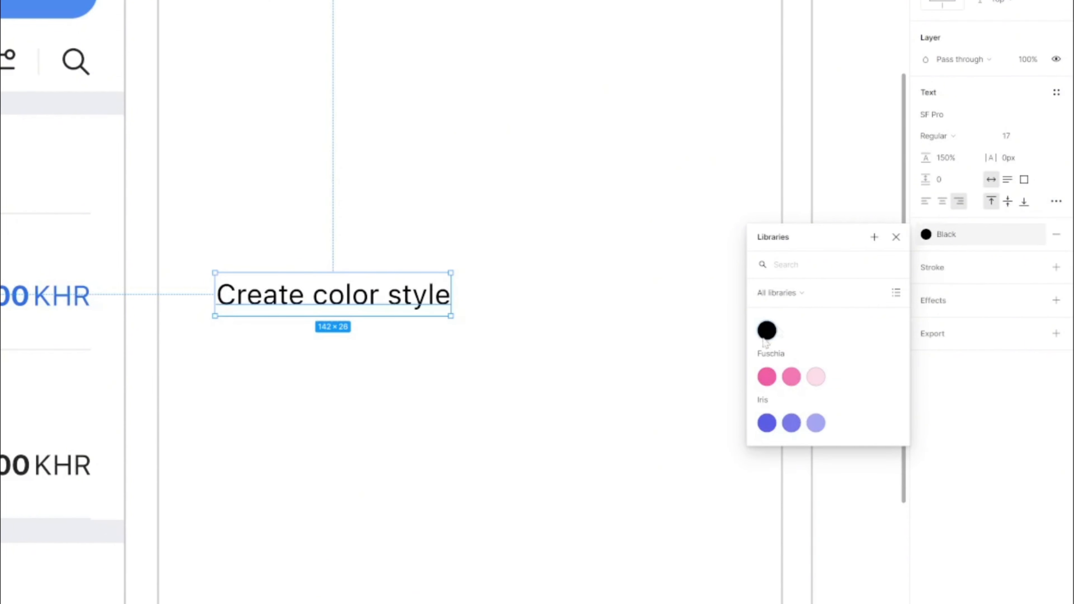
Step: Try the Fuschia/100 color style on the "Create color style" text and switch it back to Black
click(768, 376)
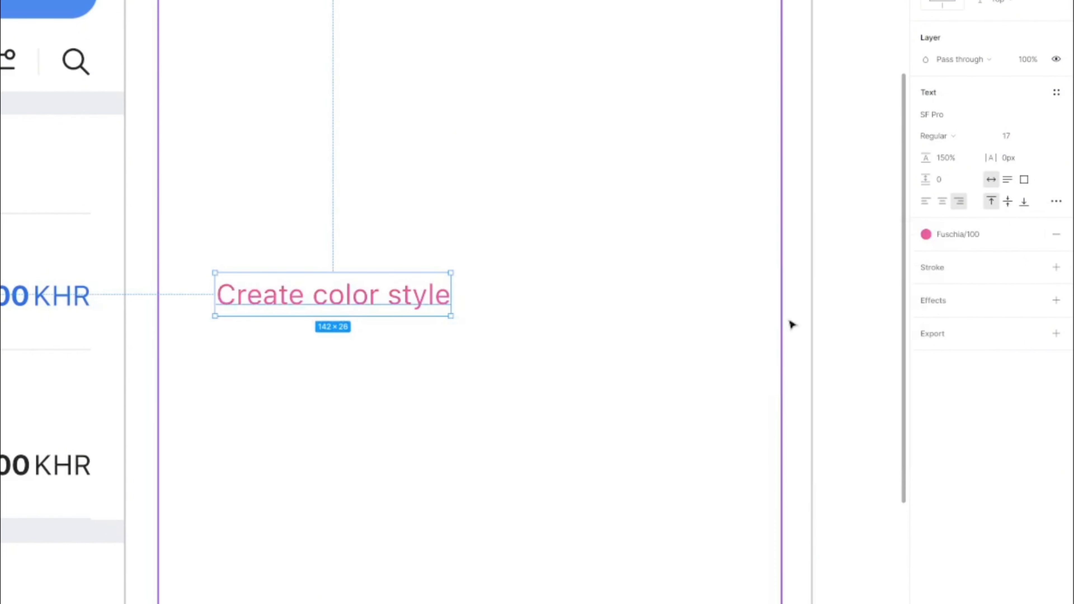
click(927, 234)
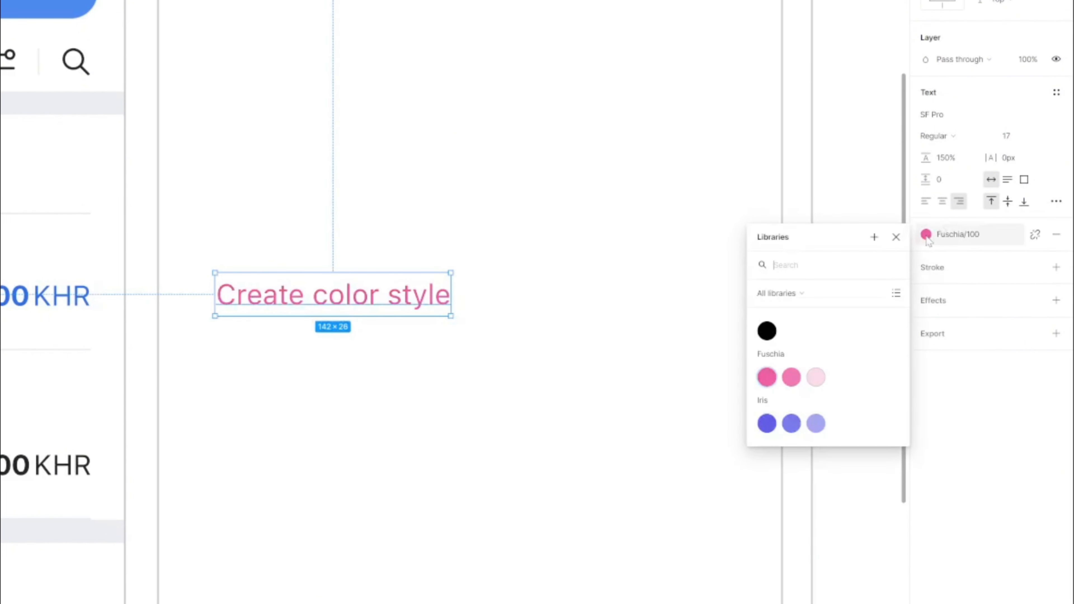
click(770, 332)
click(507, 327)
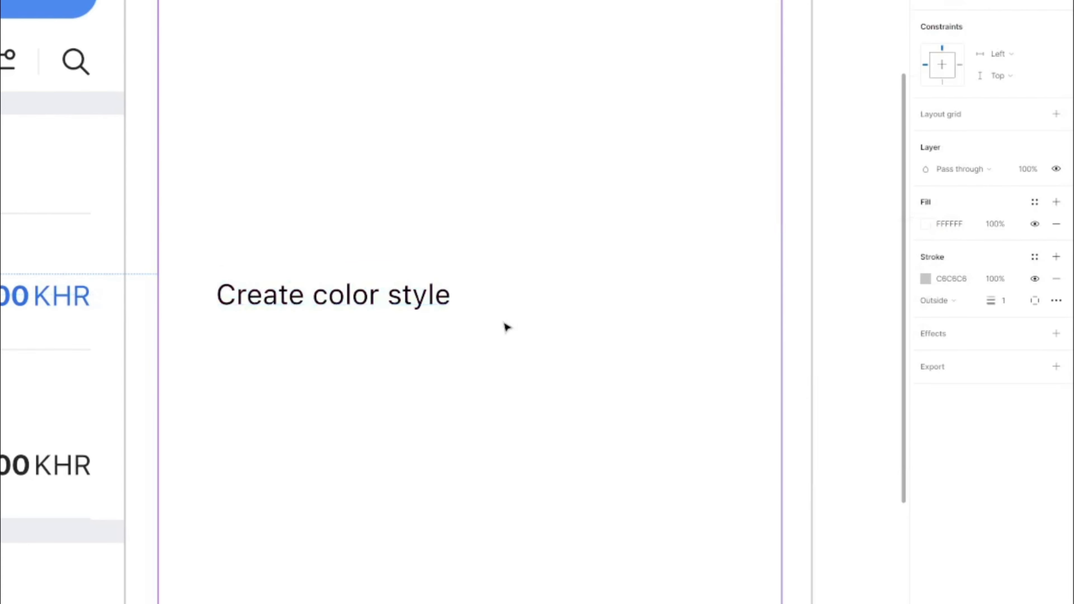
Step: Change the font of the "Create color style" text to Shadows Into Light
click(428, 304)
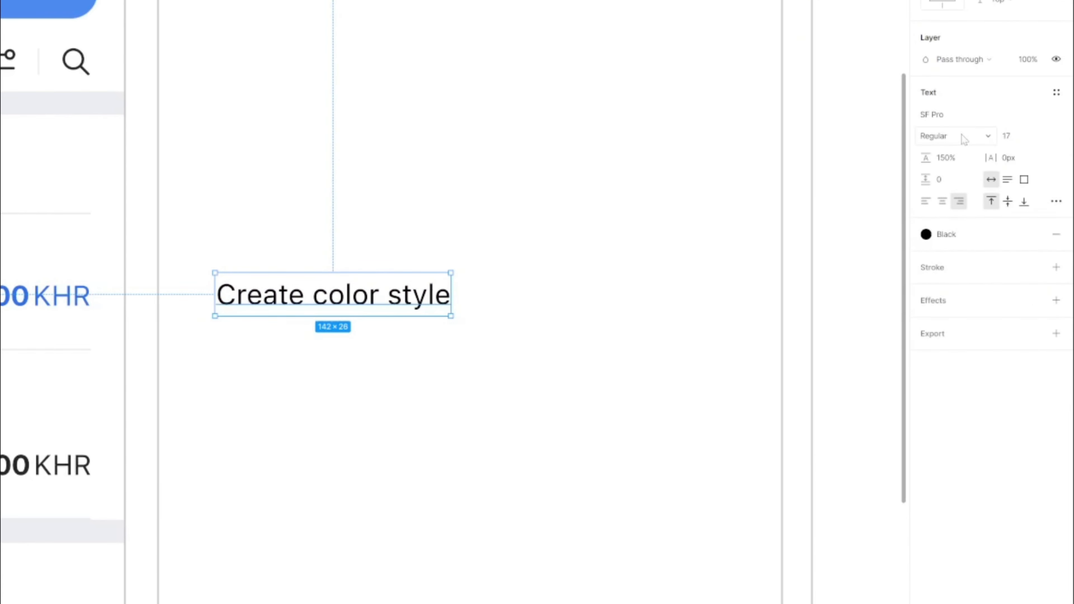
click(506, 439)
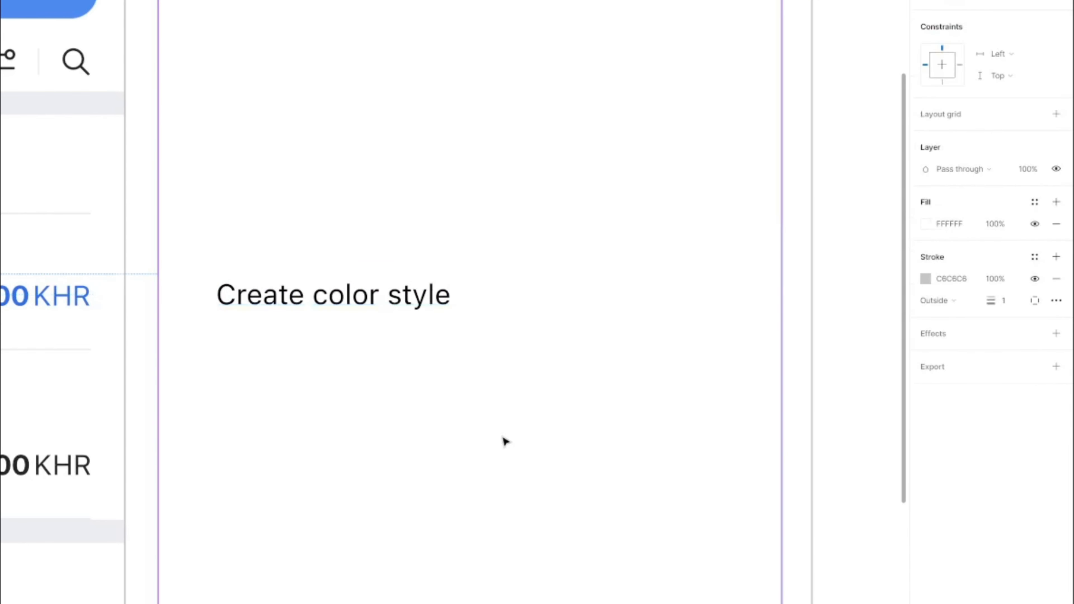
click(409, 306)
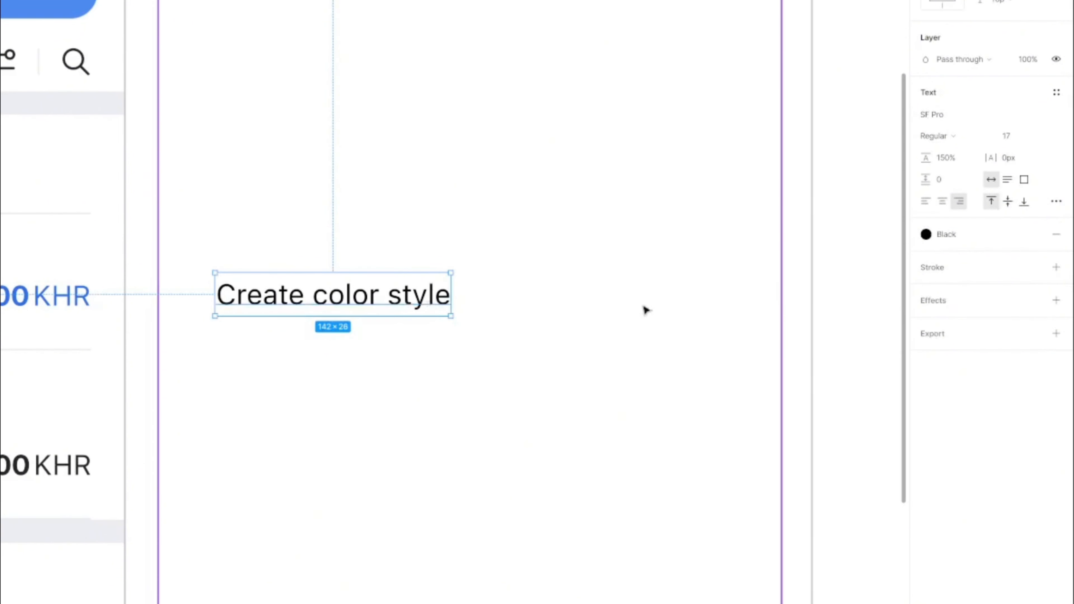
click(960, 119)
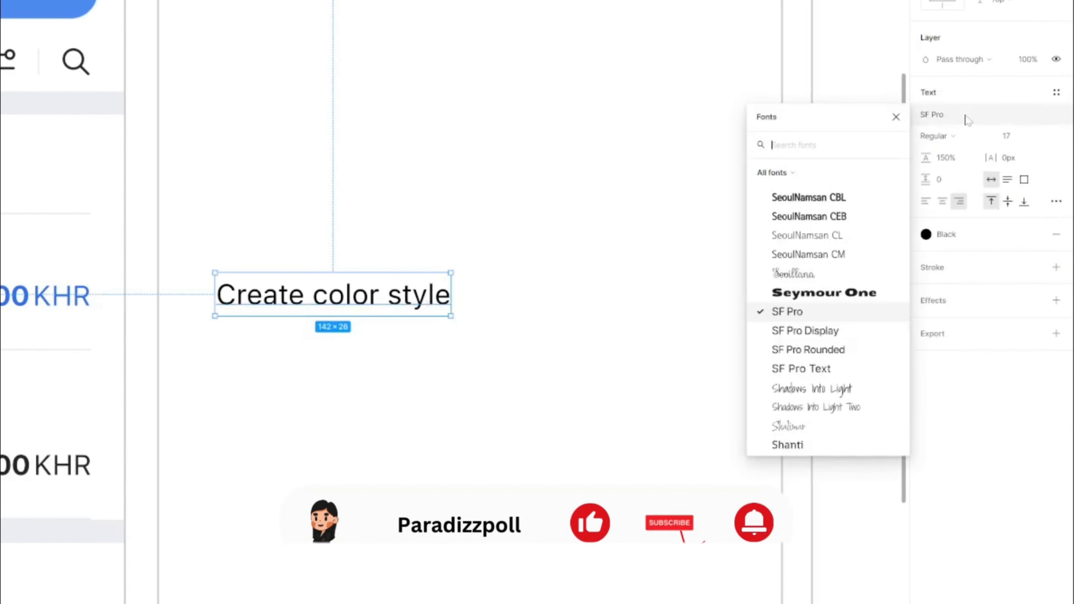
click(840, 391)
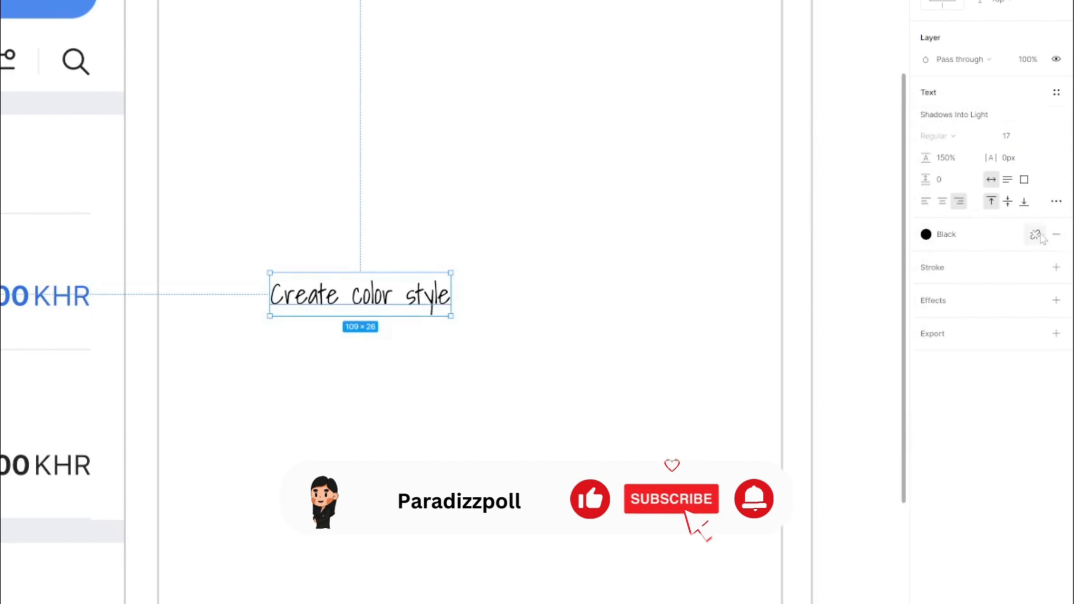
Step: Detach the Black color style from the Shadows Into Light text and reselect the text
click(1032, 233)
click(566, 320)
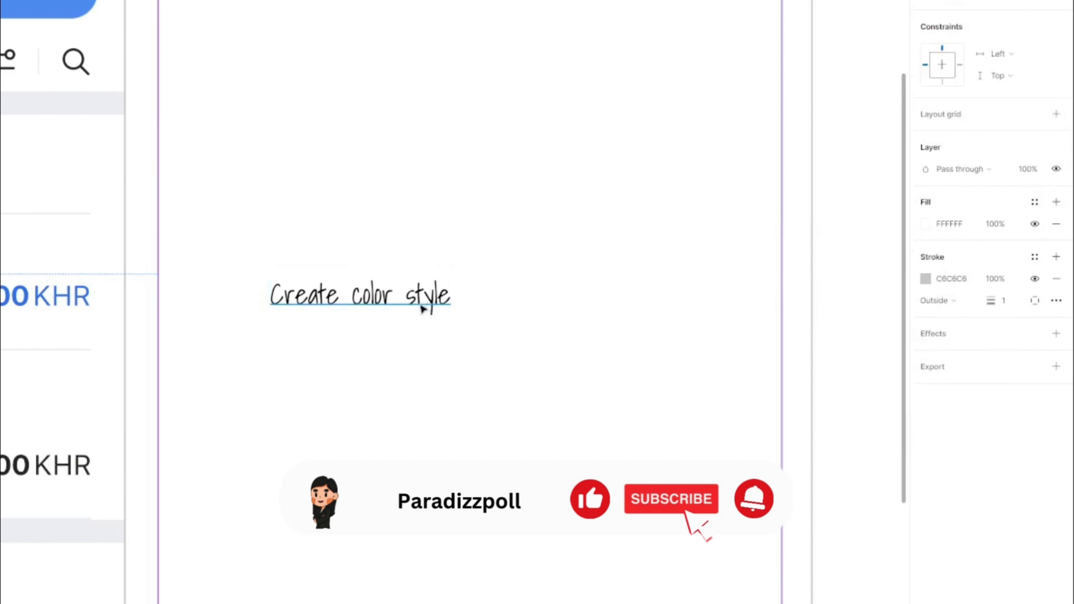
click(421, 303)
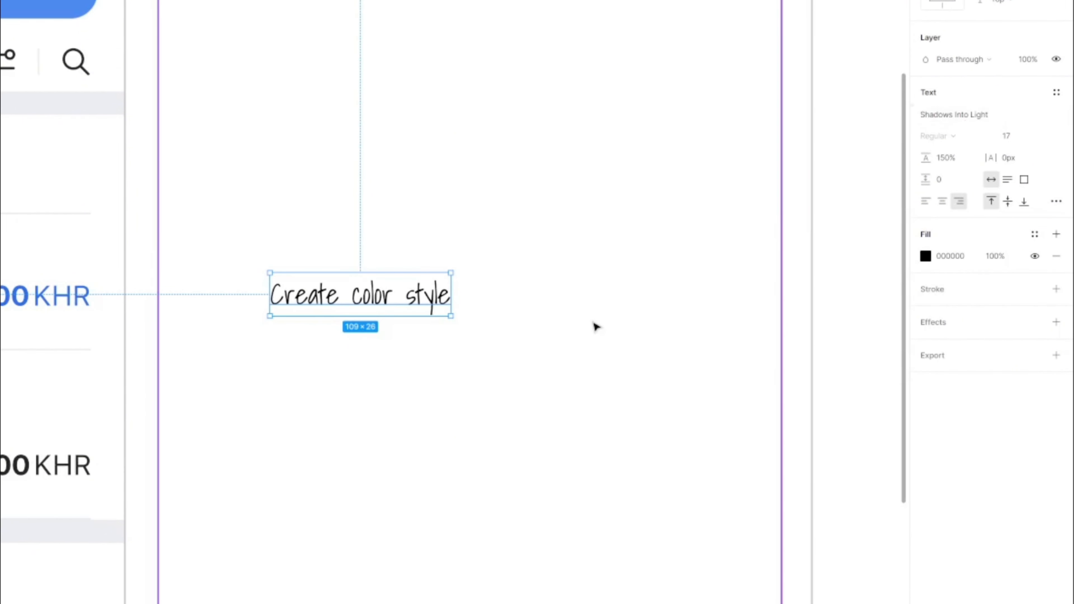
Step: Undo the style detachment and the font change on the "Create color style" text
key(ctrl+z)
key(ctrl+z)
key(ctrl+z)
key(ctrl+z)
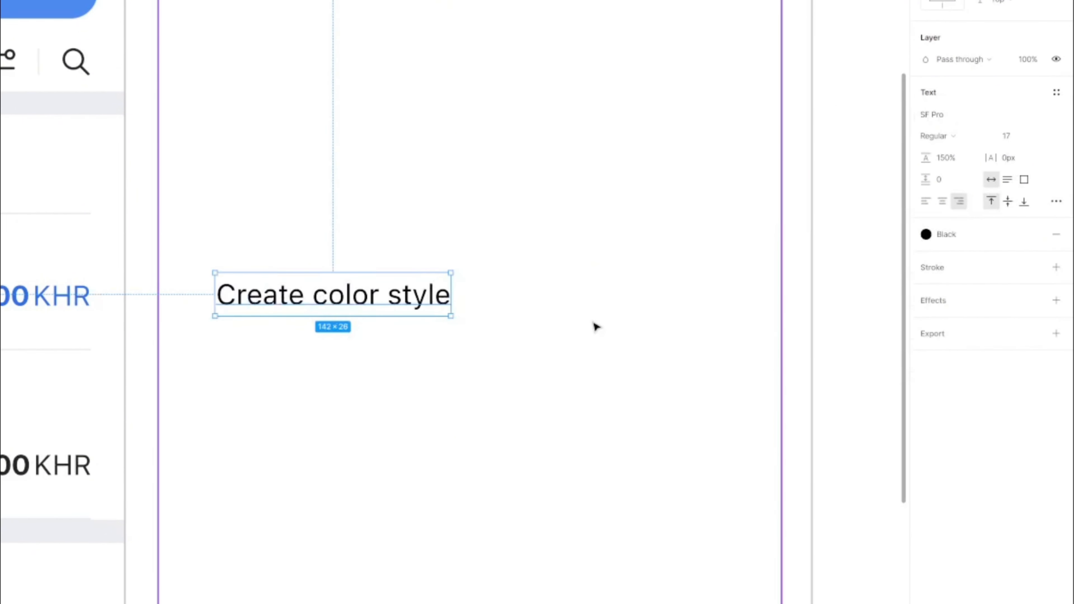
Step: Detach the Black color style from the "Create color style" text
click(1034, 234)
click(605, 432)
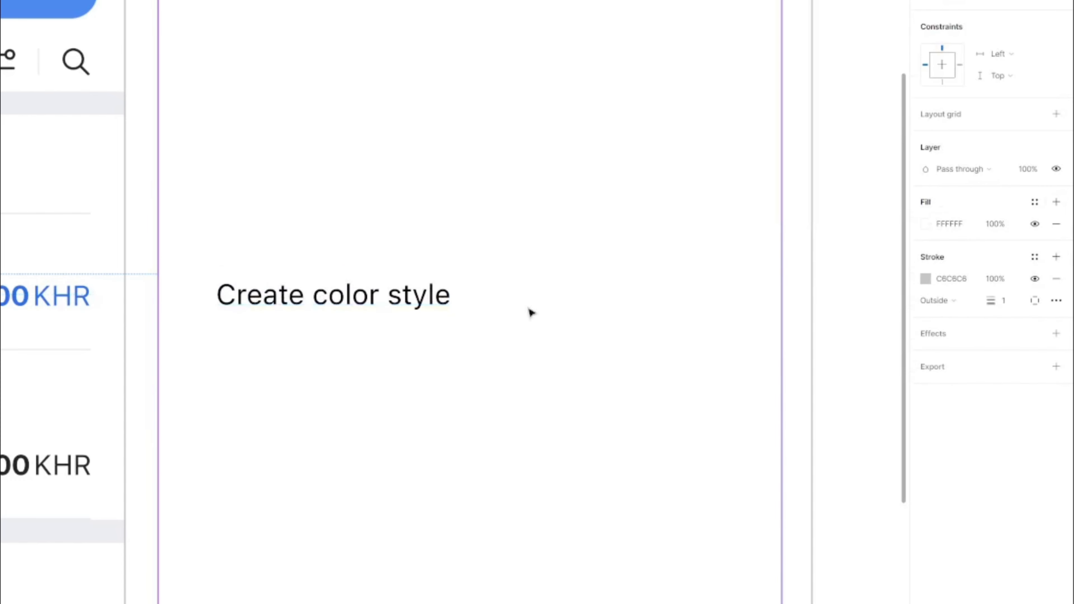
Step: Set the "Create color style" text's font to Shadows Into Light and its size to 24
click(450, 302)
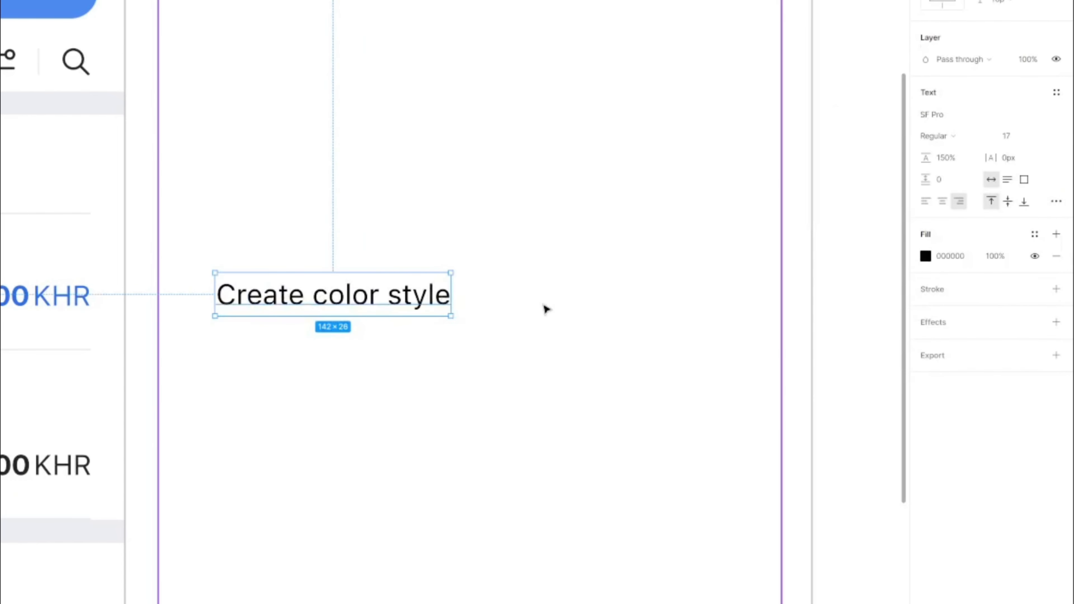
click(950, 114)
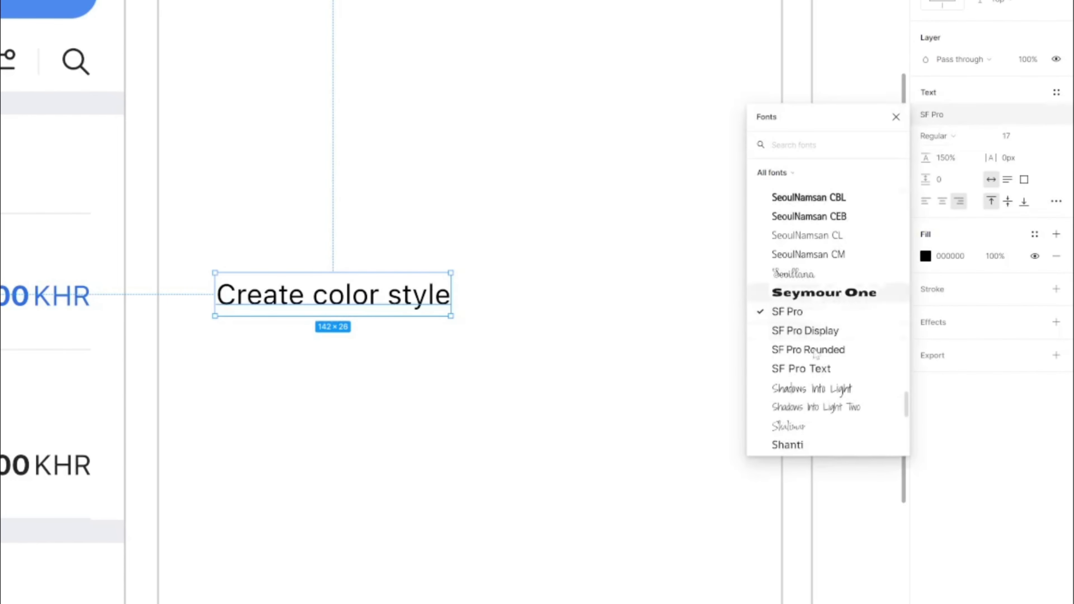
click(818, 389)
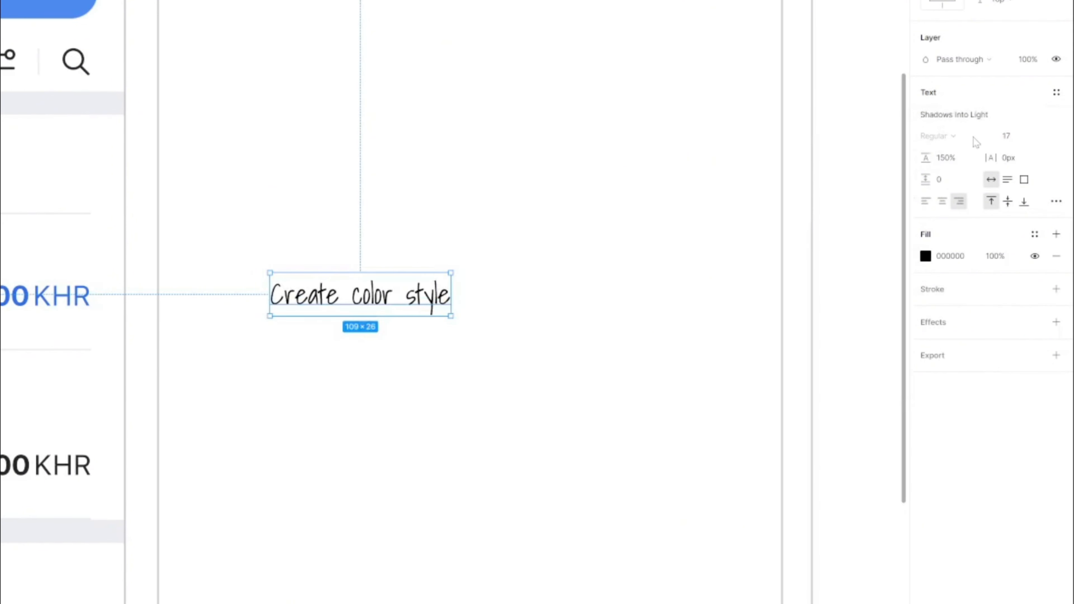
click(1043, 139)
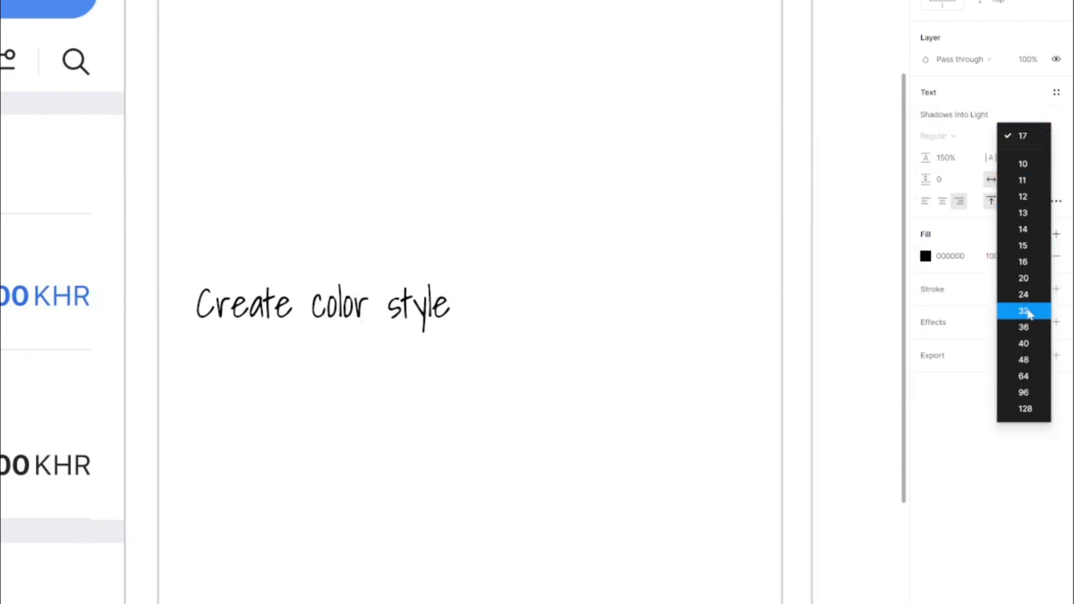
click(1027, 293)
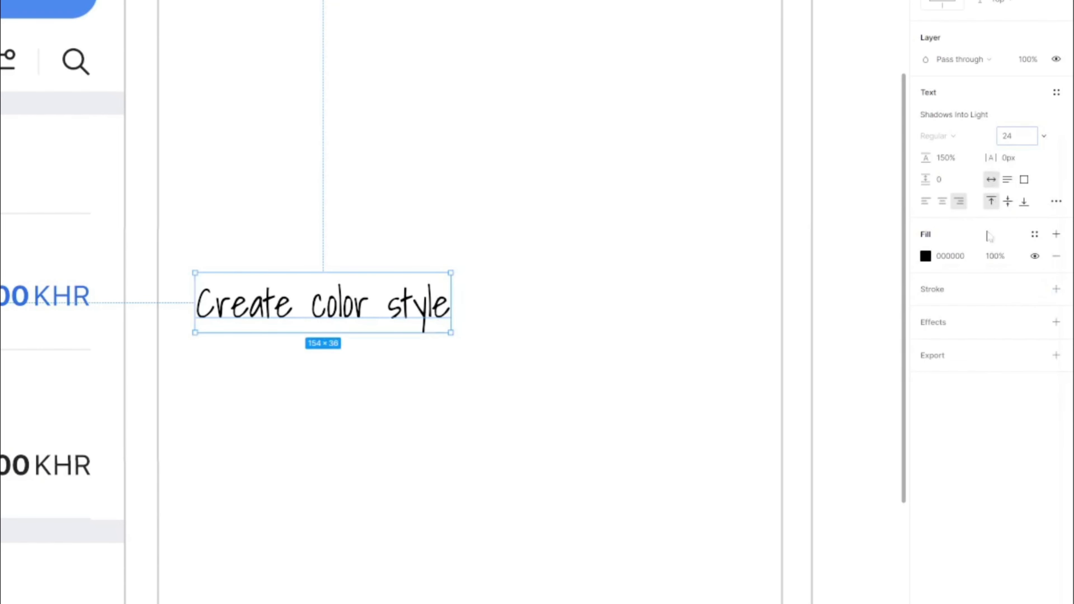
Step: Create a color style from the text's 000000 fill, named Black with the description Text_color_style
click(1036, 235)
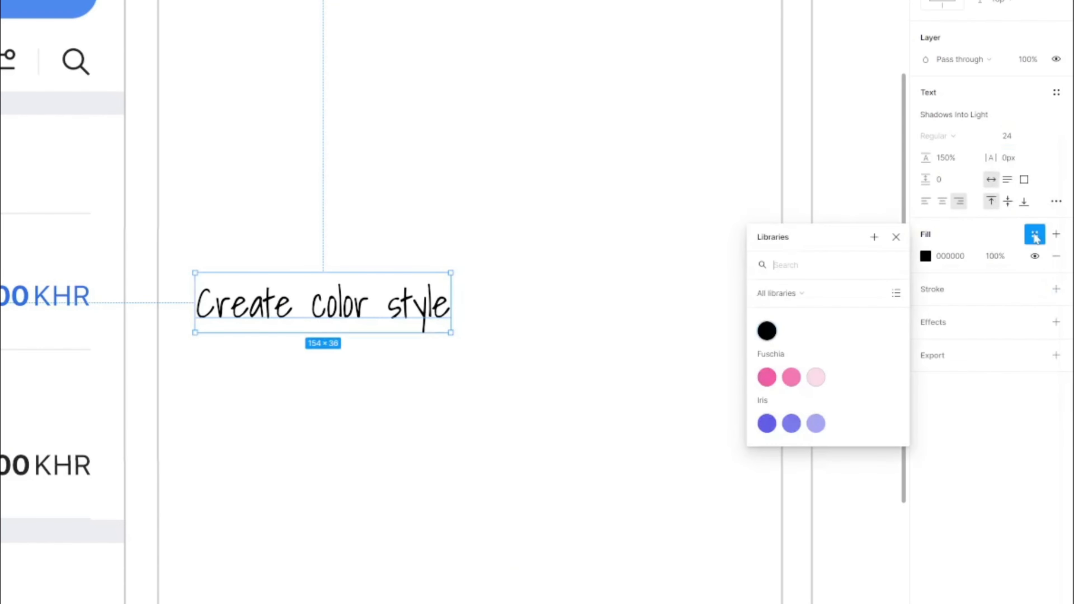
click(875, 239)
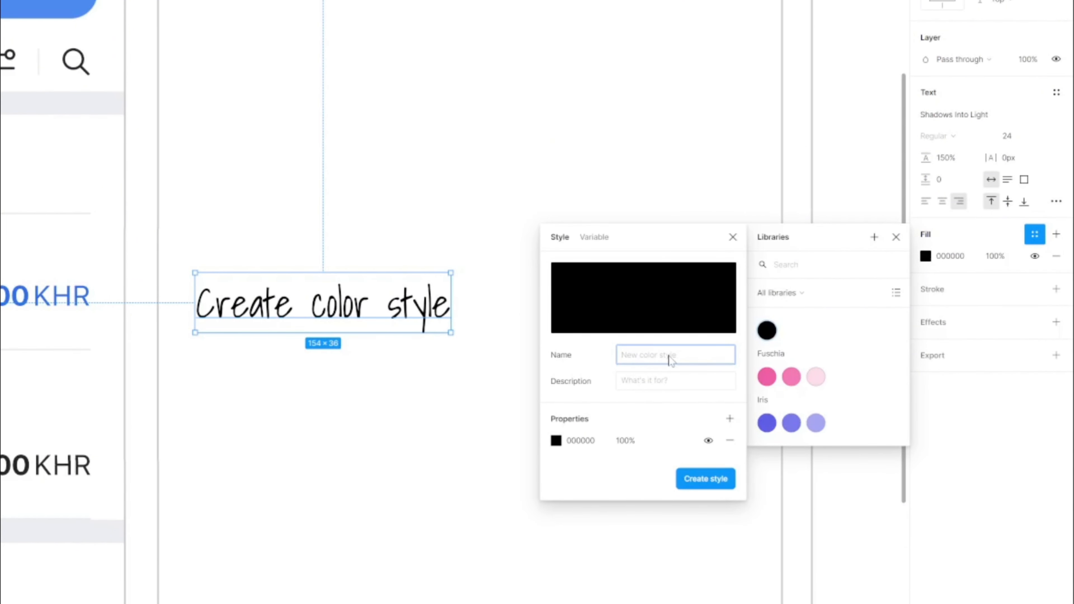
text(Black)
key(Tab)
text(Text)
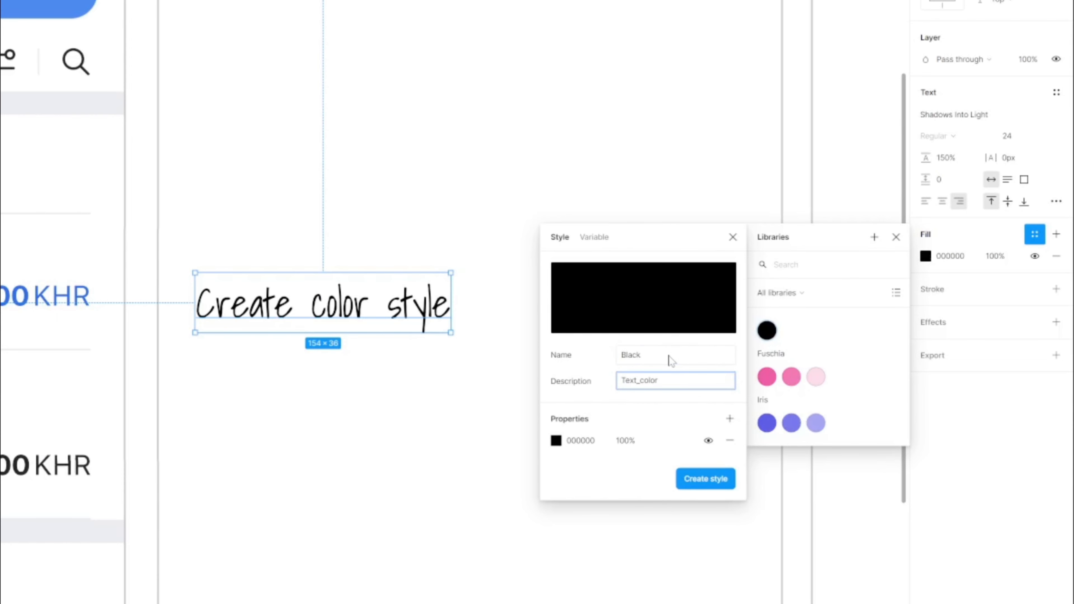
text(_color_style)
click(641, 299)
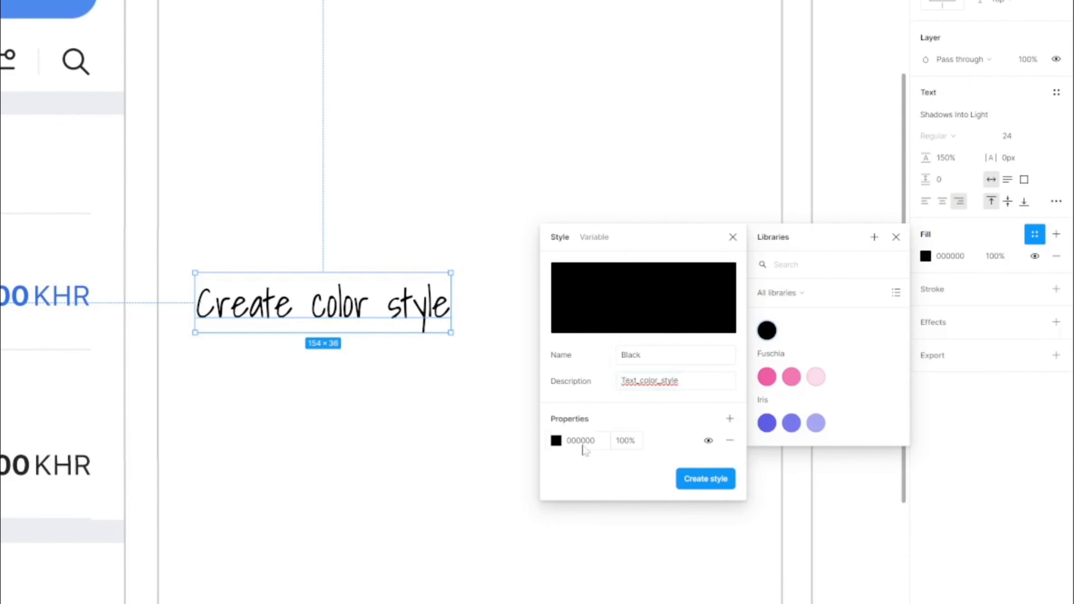
click(712, 481)
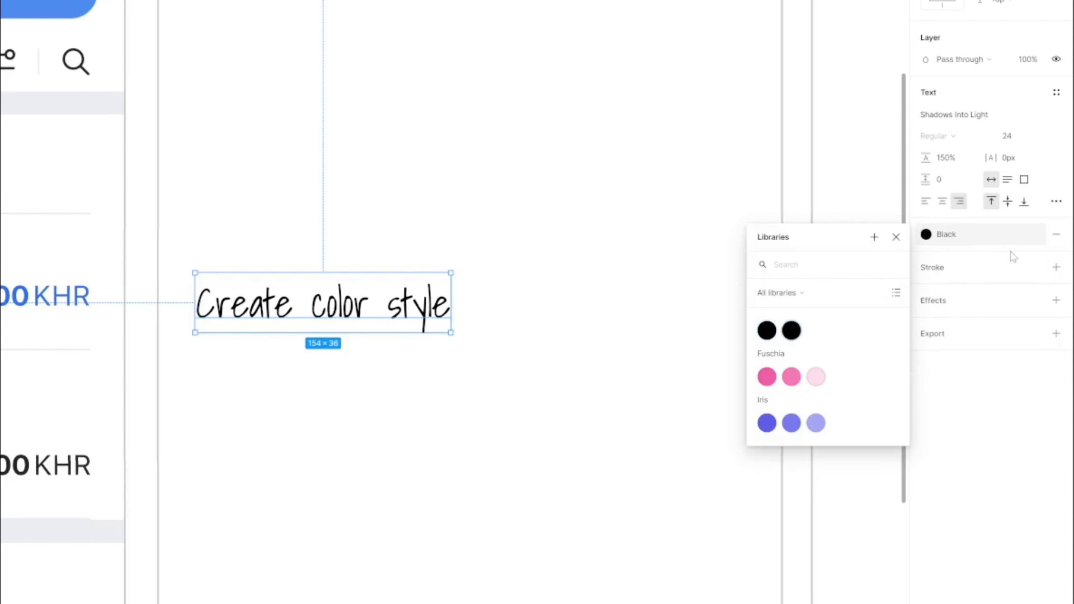
Step: Apply the Iris/100 color style to the 891,623,000 KHR amount and replace it with Fuschia/100
click(704, 174)
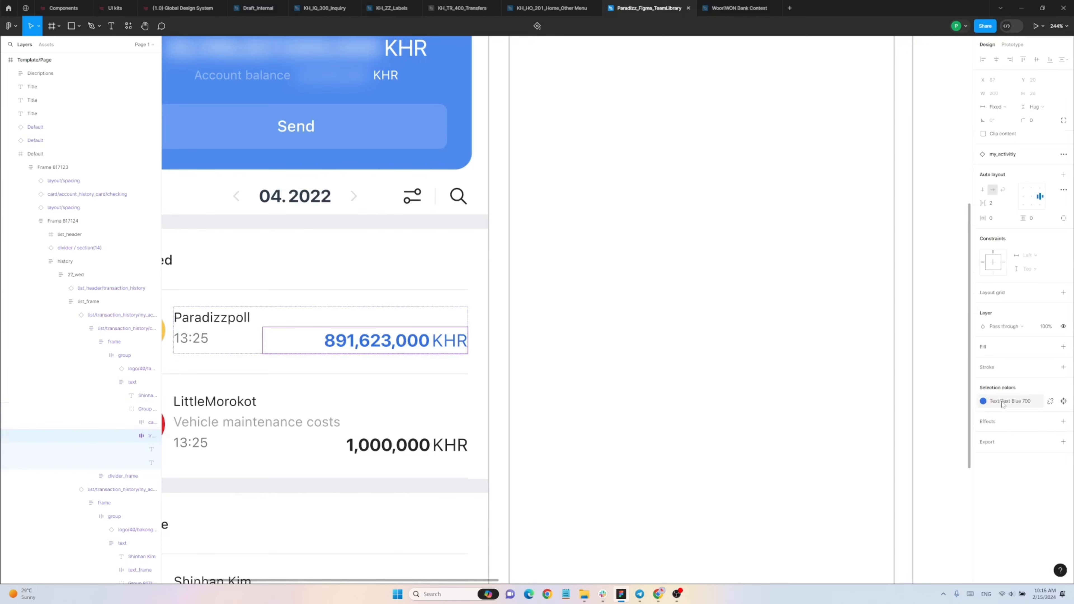
click(986, 401)
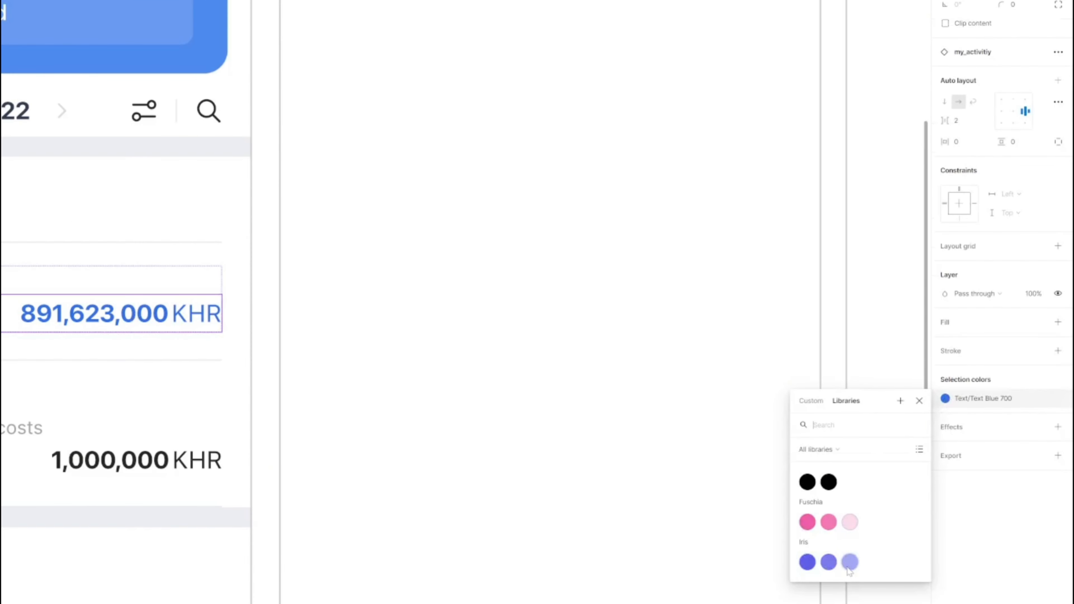
click(808, 563)
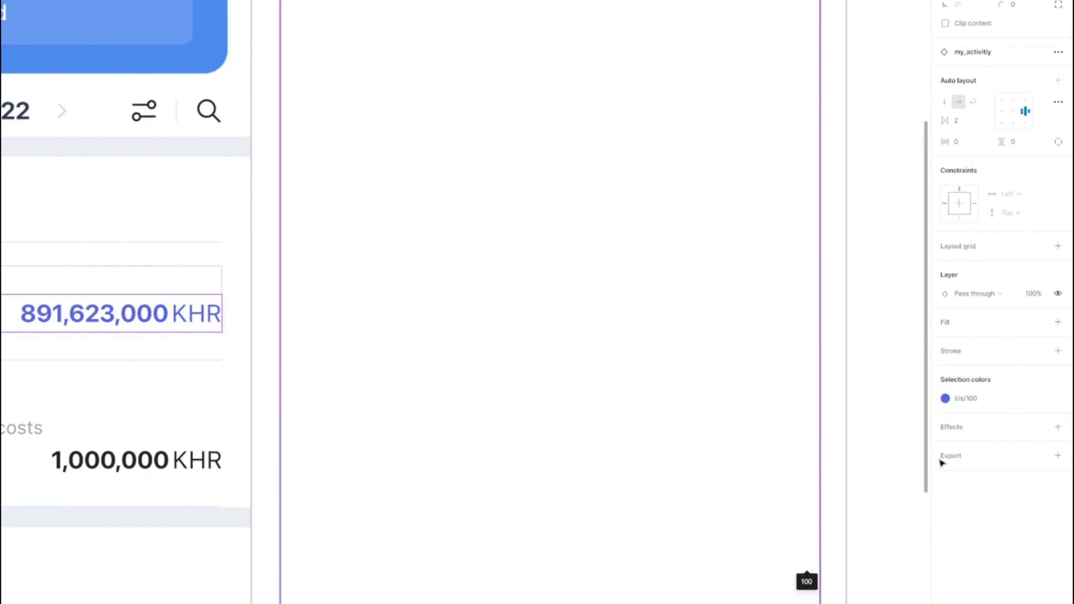
click(946, 399)
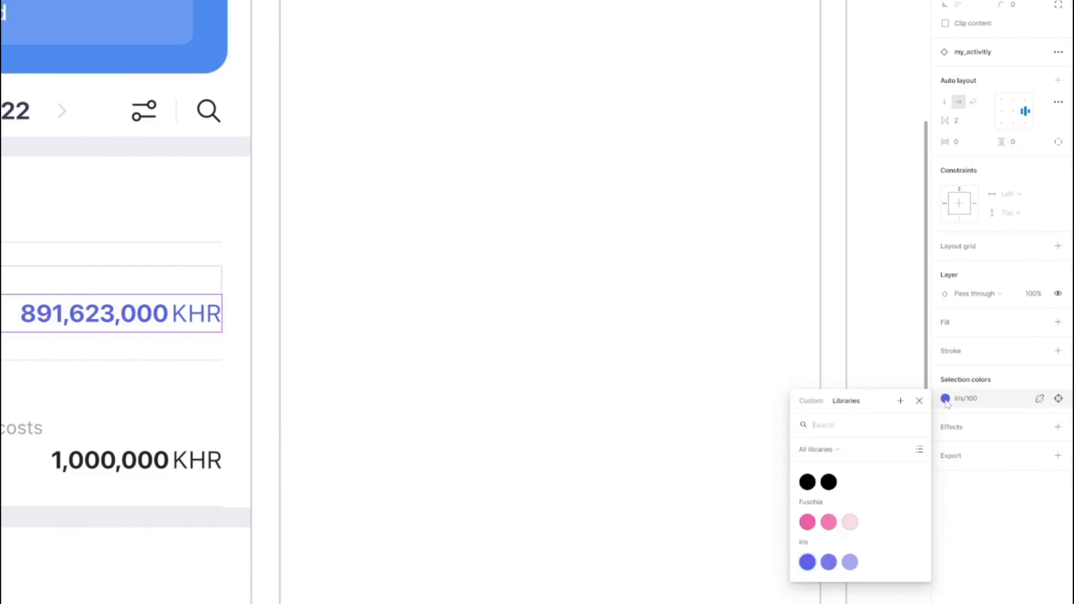
click(811, 525)
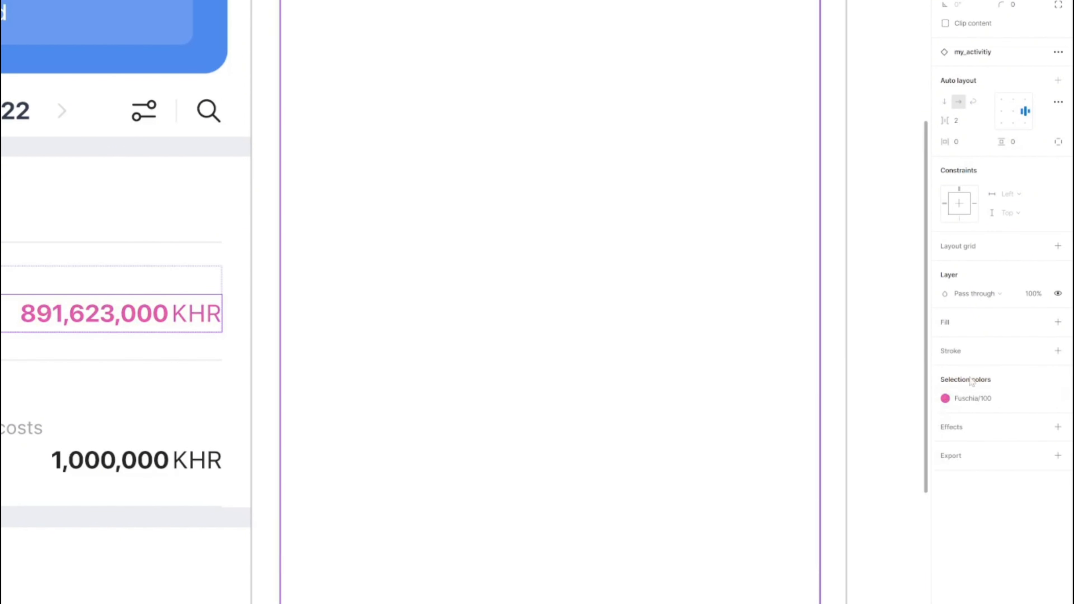
Step: Try both Black color styles on the 891,623,000 KHR amount and reapply Fuschia/100
click(946, 399)
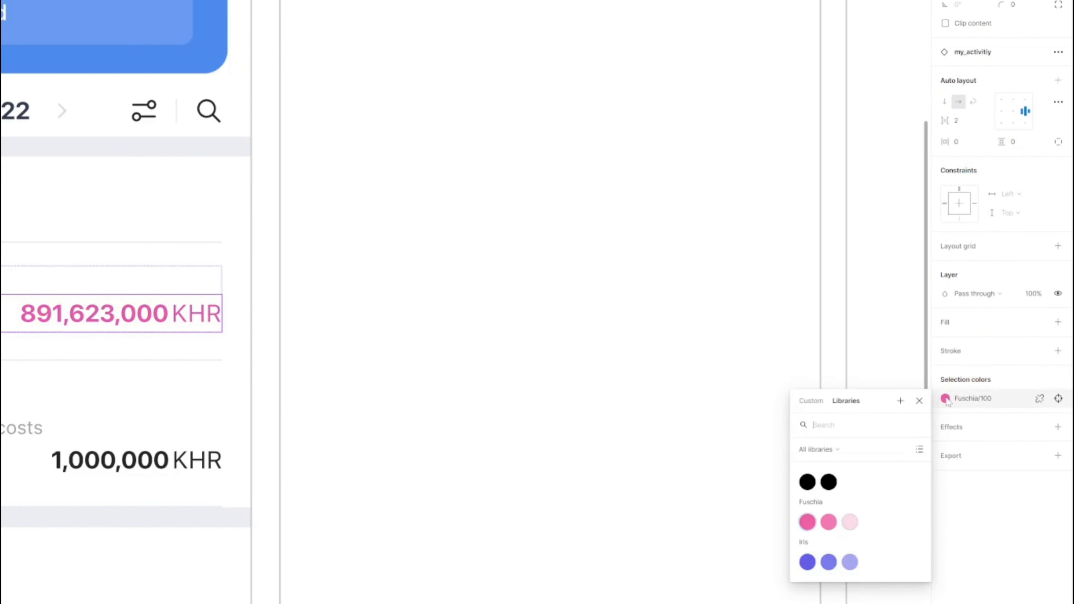
click(809, 485)
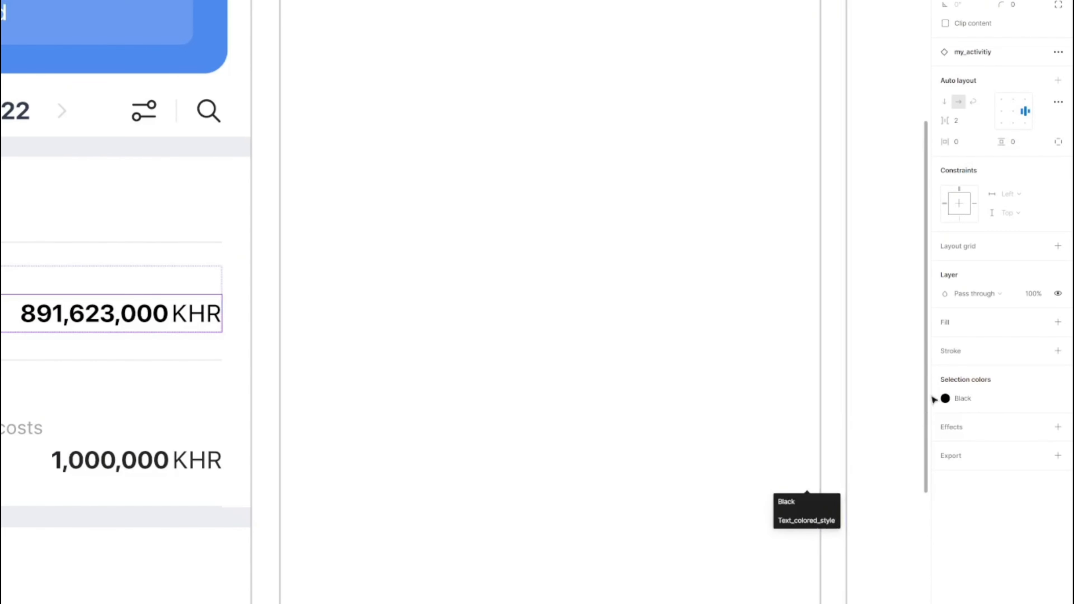
click(945, 399)
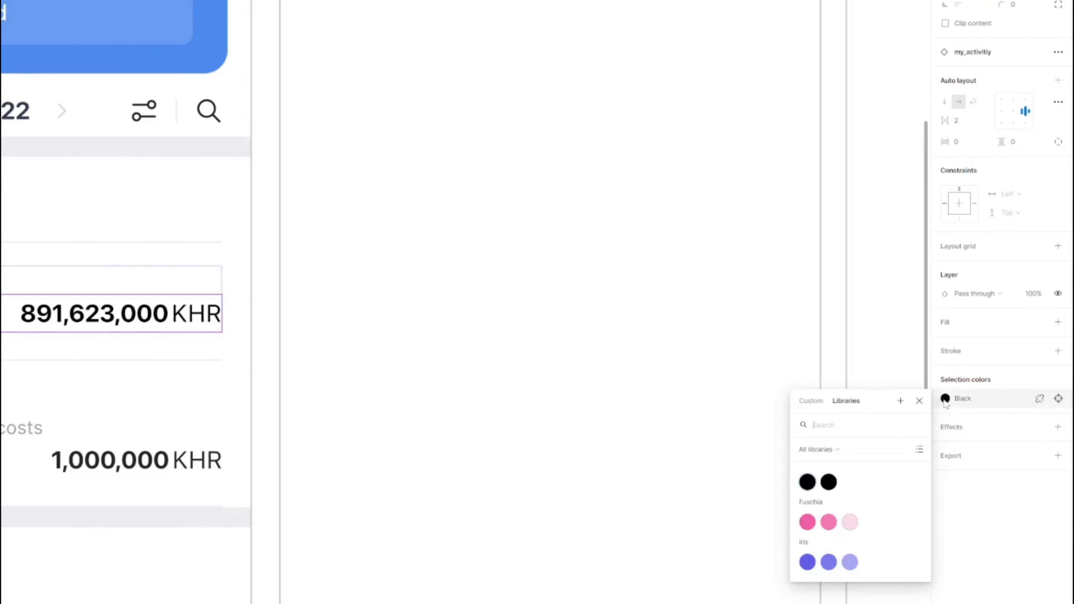
click(830, 483)
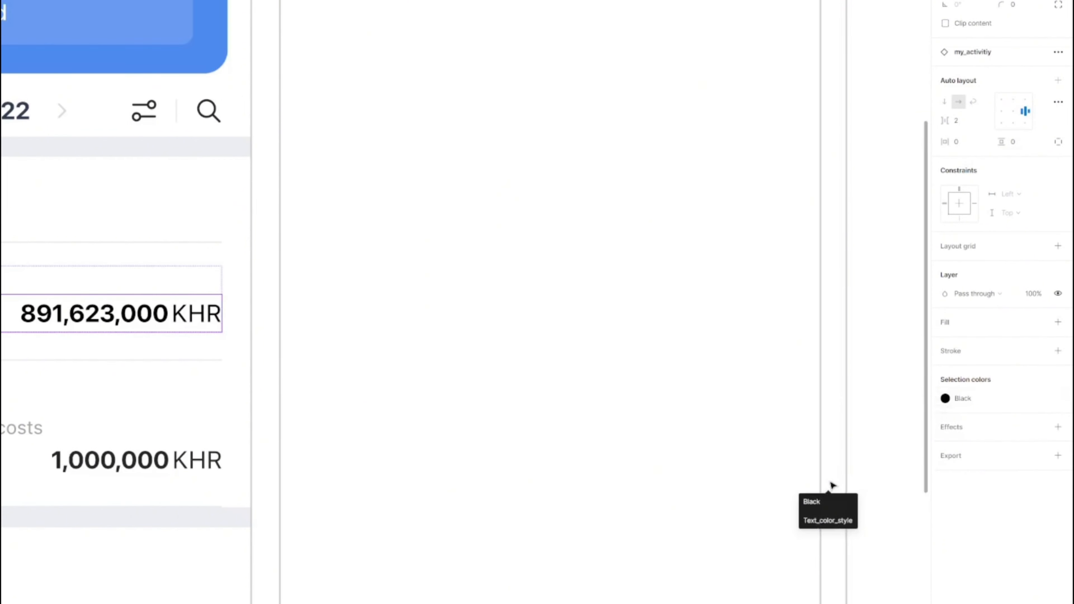
click(945, 398)
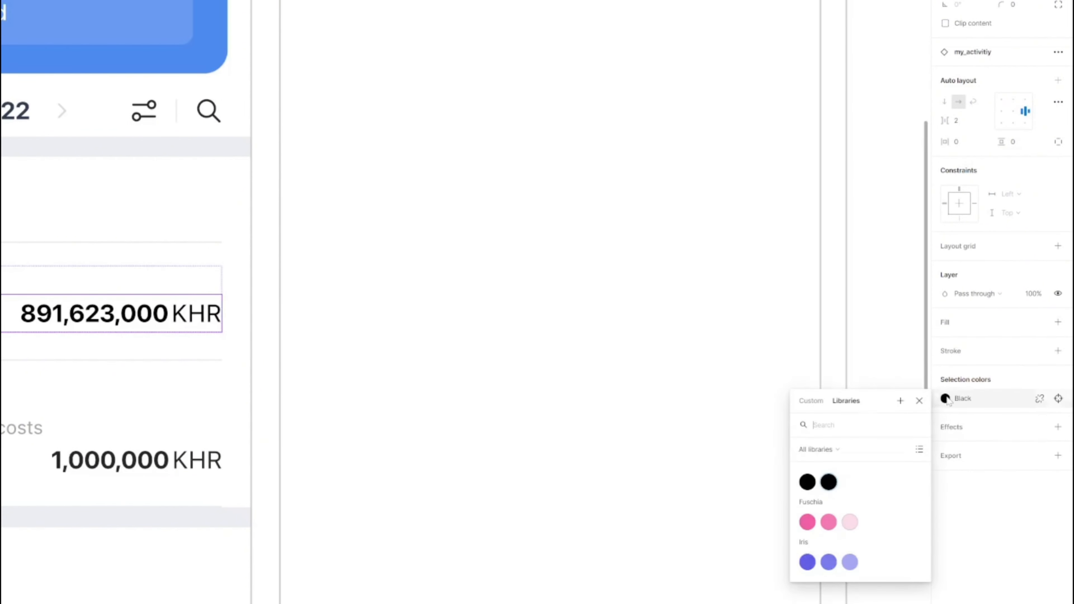
click(807, 524)
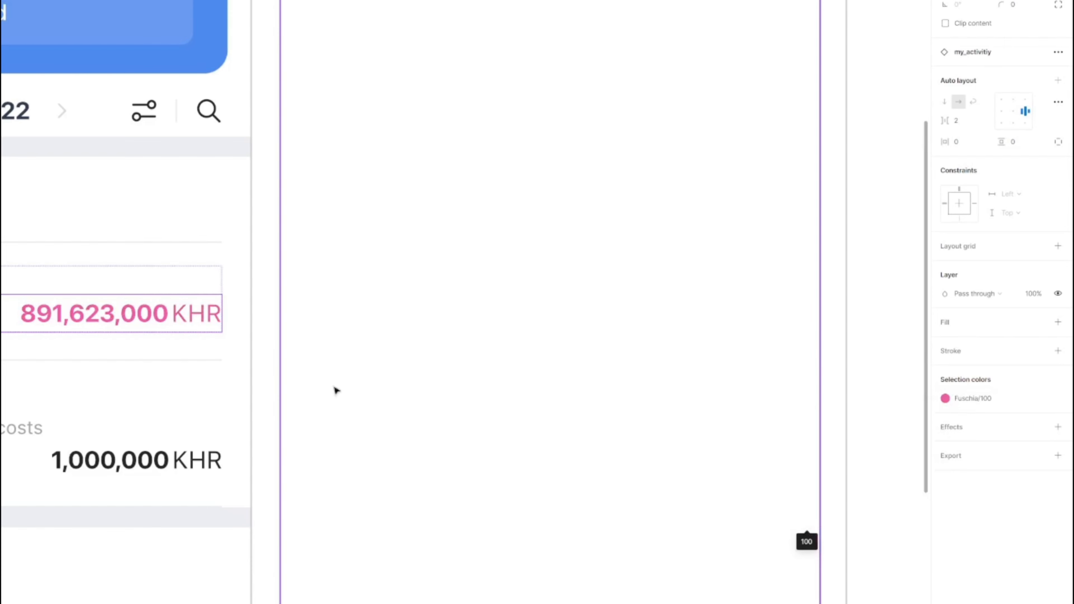
Step: Detach the Heading/17 Bold text style from the 891,623,000 text and set its weight to Ultralight Italic
click(355, 339)
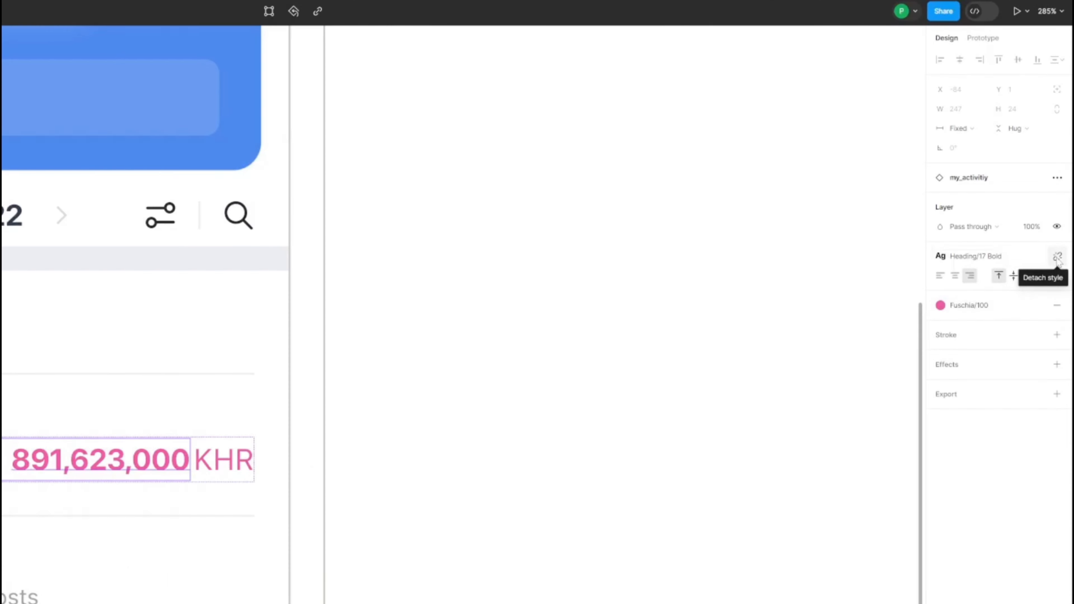
click(1058, 257)
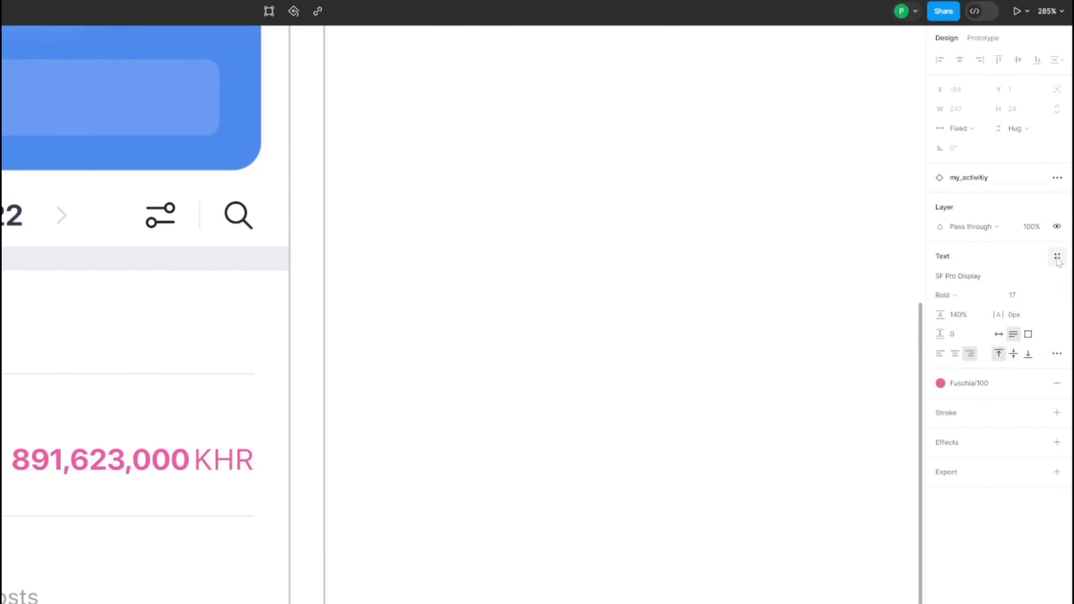
click(977, 303)
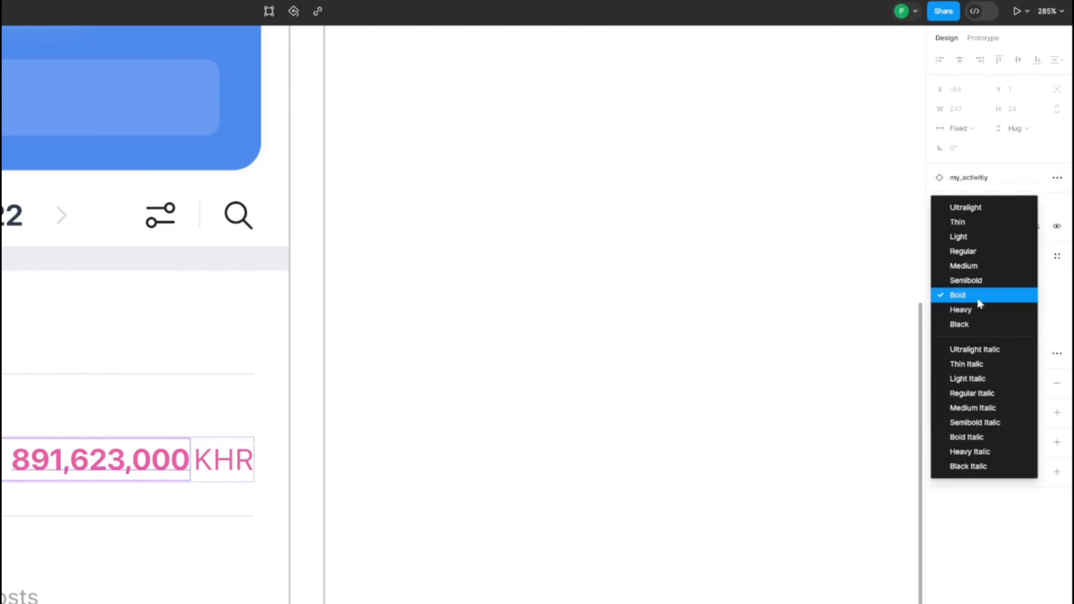
click(973, 351)
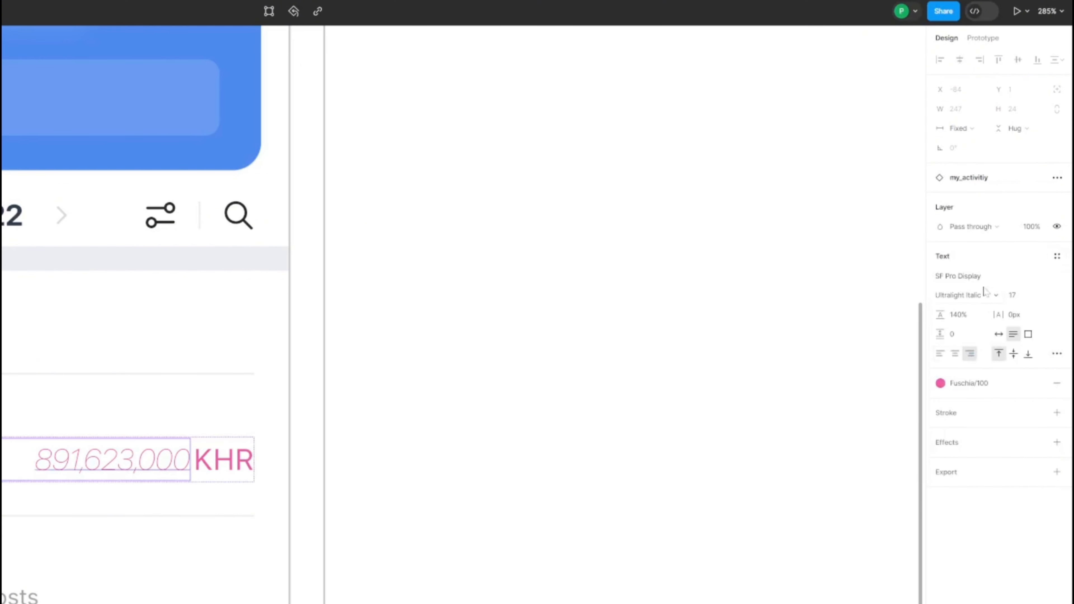
Step: Set the 891,623,000 text's weight to Bold Italic and change its font to Shadows Into Light Two
click(975, 295)
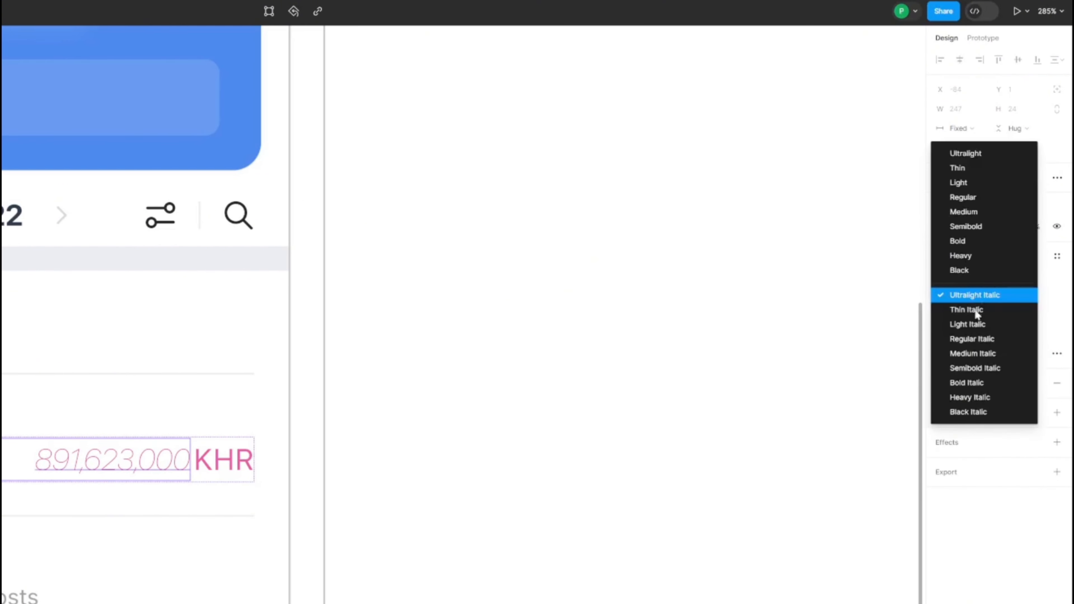
click(975, 383)
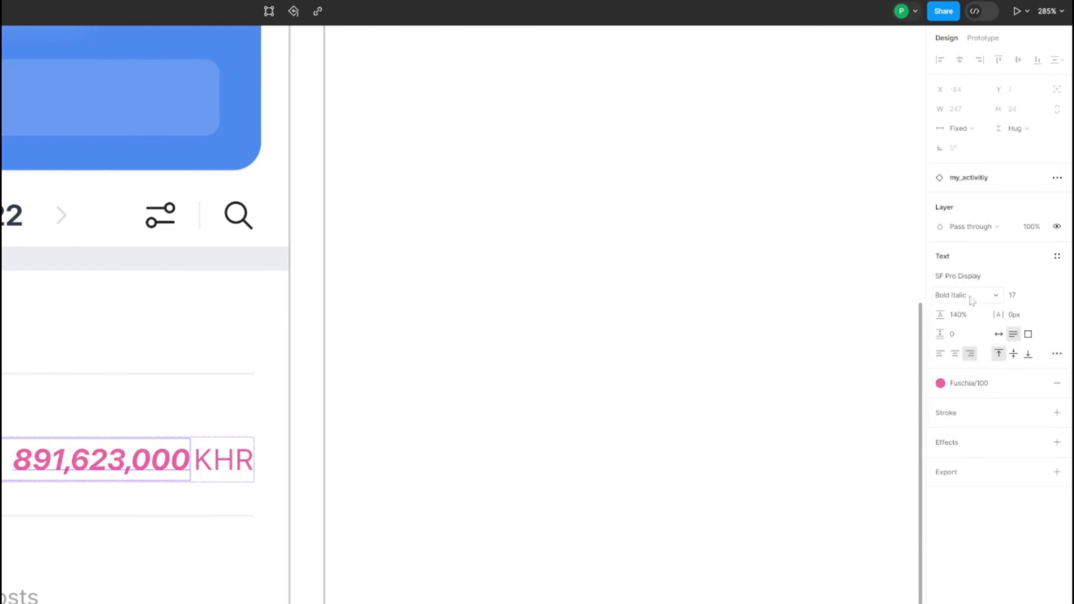
click(970, 282)
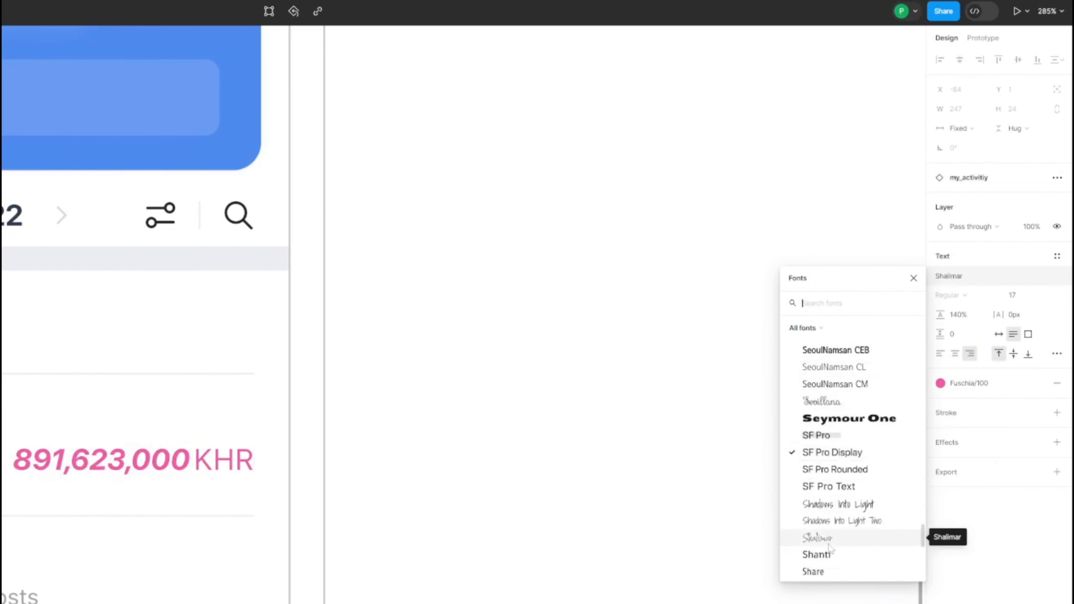
click(825, 521)
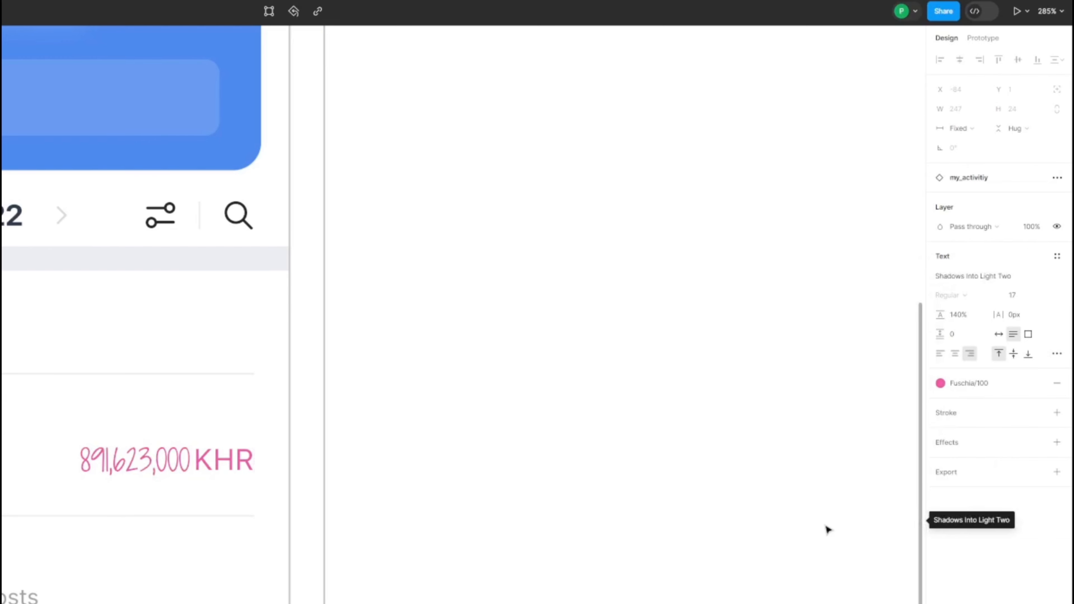
Step: Create a text style named Amount from the 891,623,000 text, showing its additional properties
click(1057, 258)
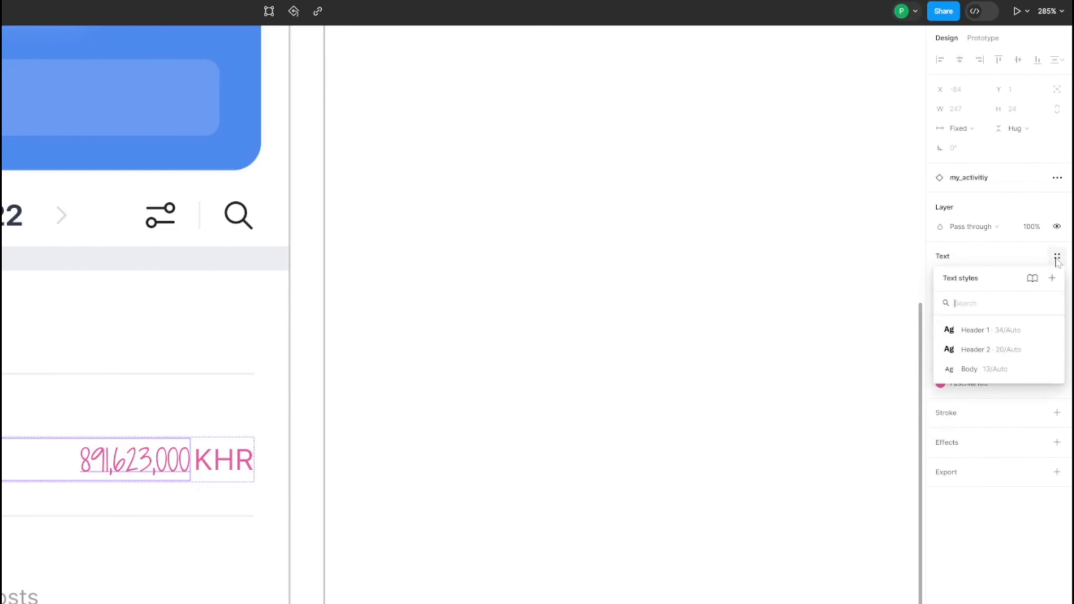
click(1053, 279)
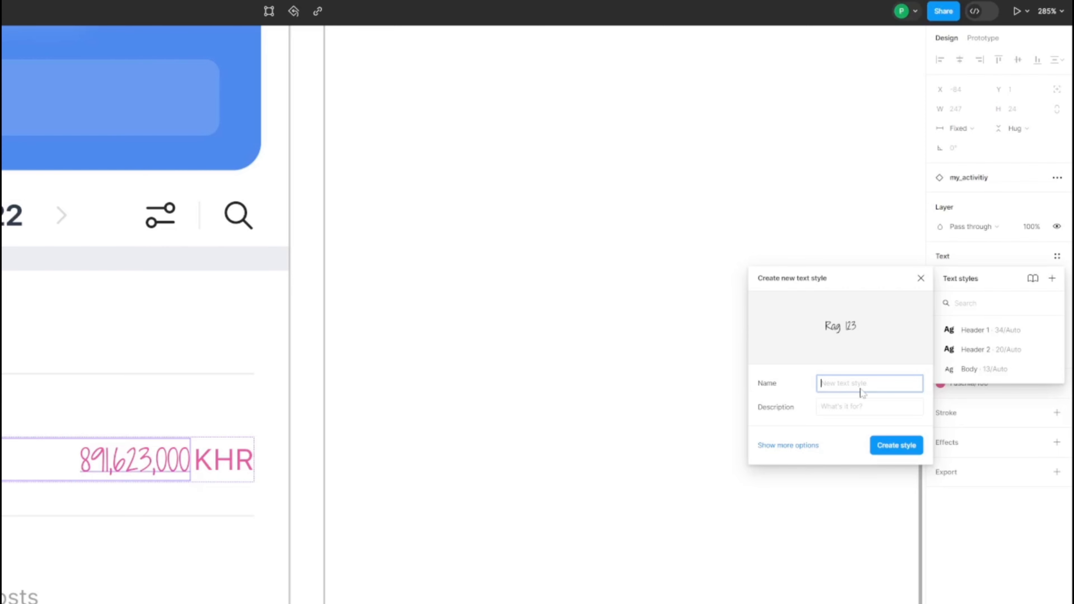
text(Amount)
key(Tab)
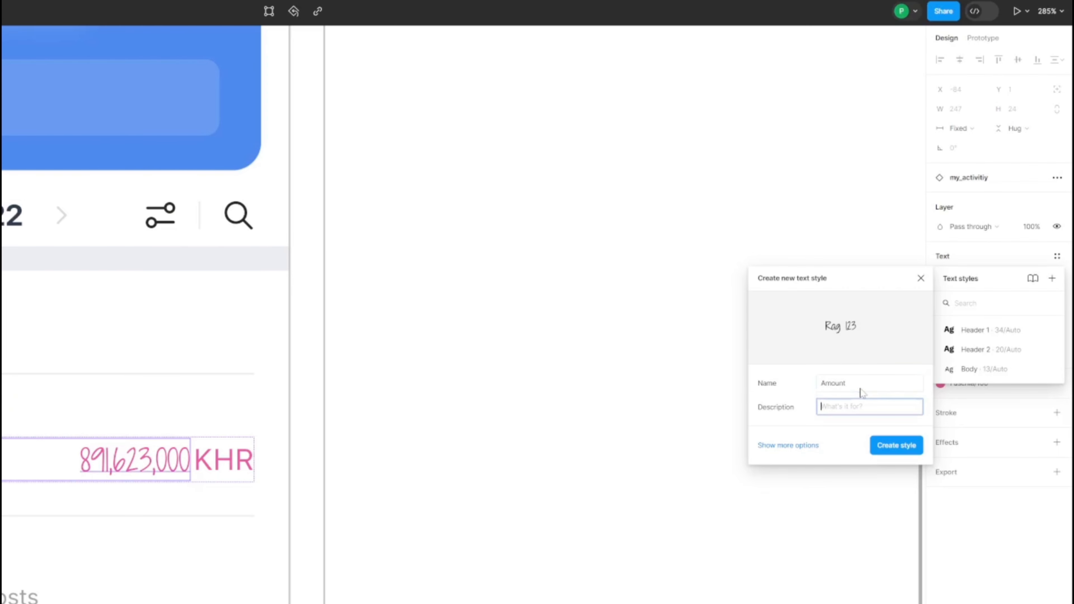
click(795, 446)
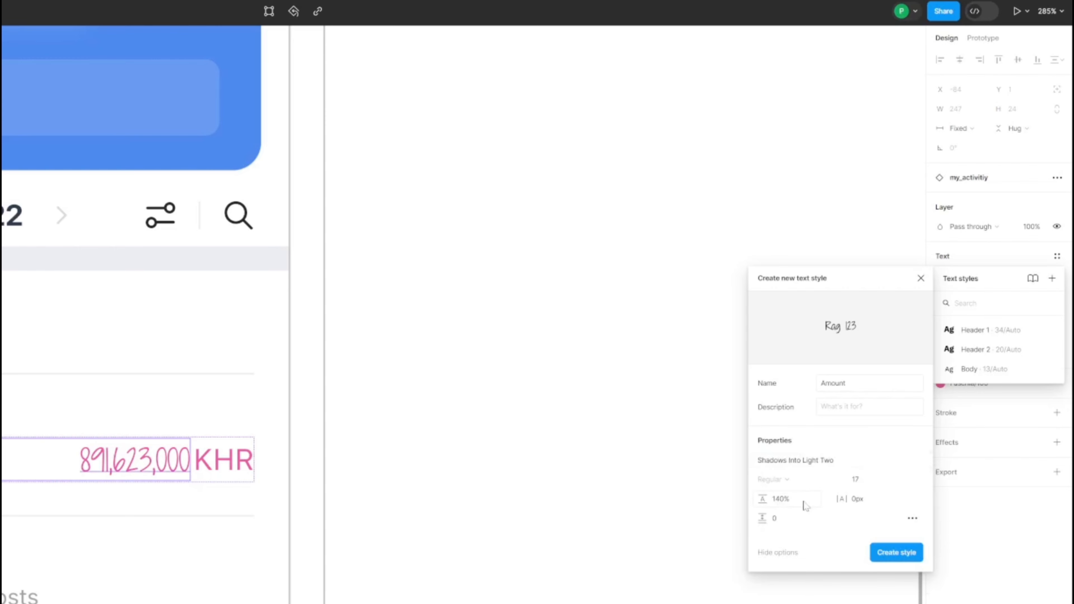
click(903, 553)
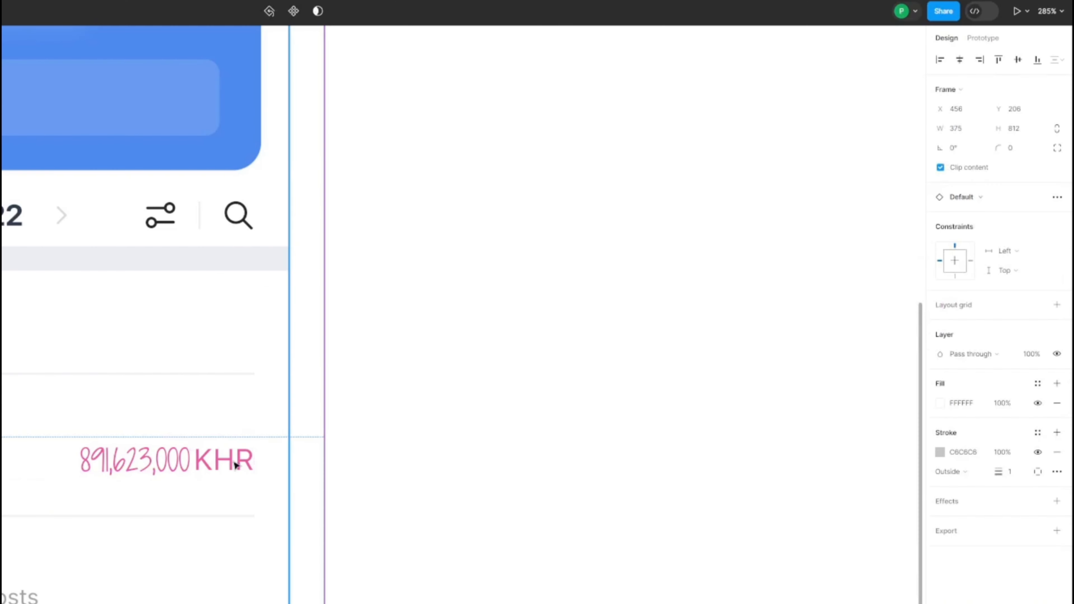
Step: Select the KHR text beside 891,623,000 and rename the Amount text style to Amount_pink
double_click(236, 465)
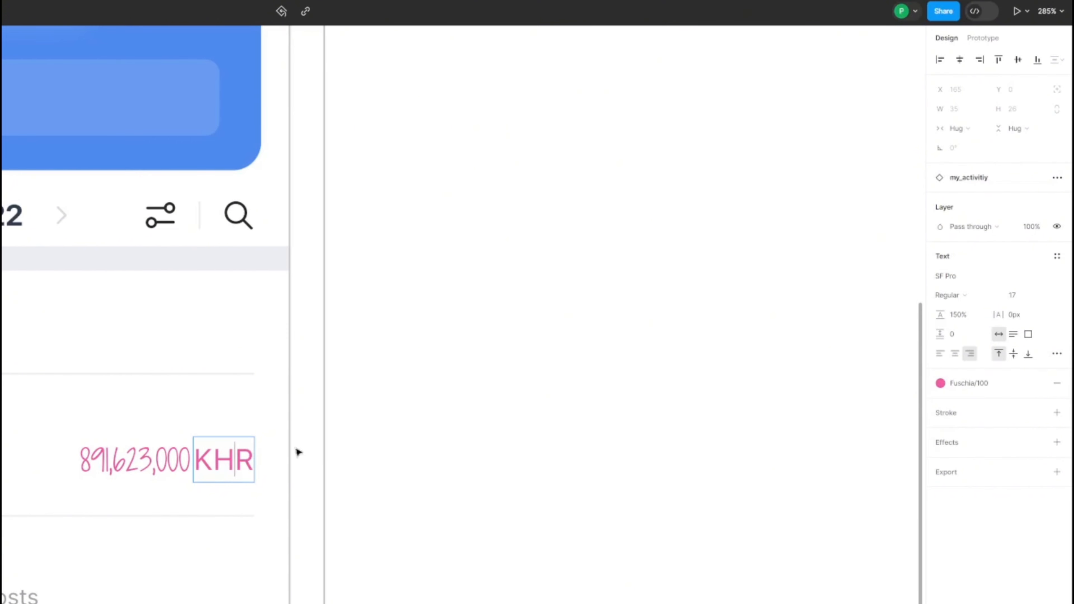
key(Escape)
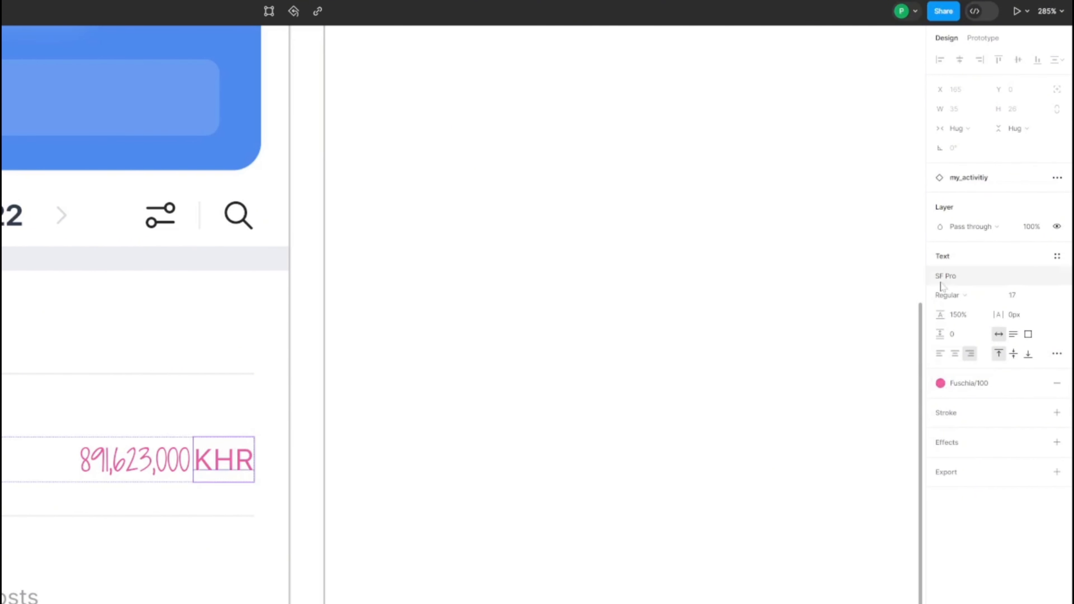
click(1058, 259)
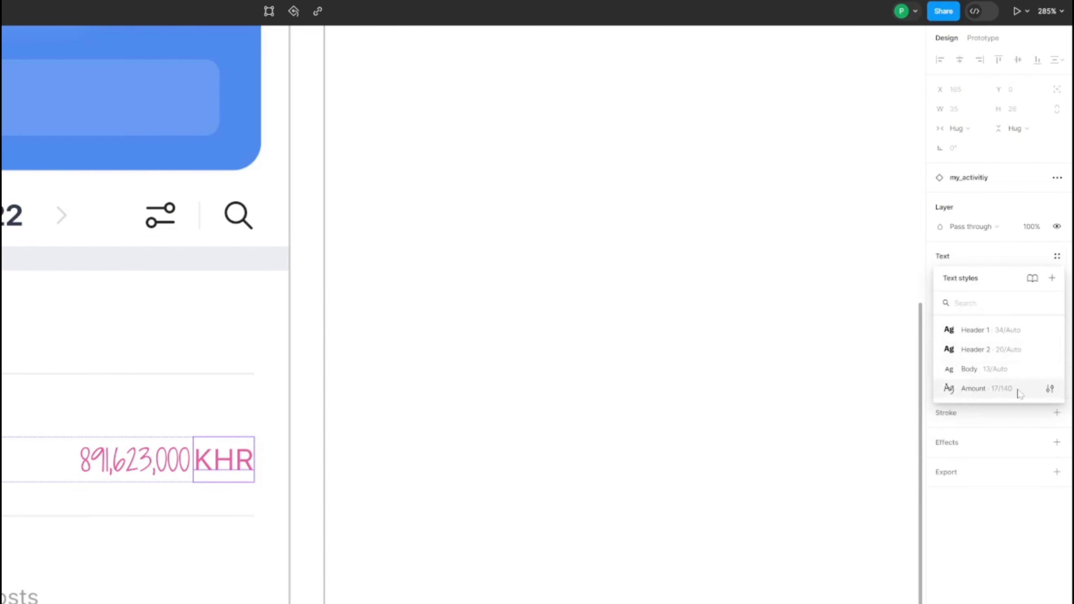
click(1050, 389)
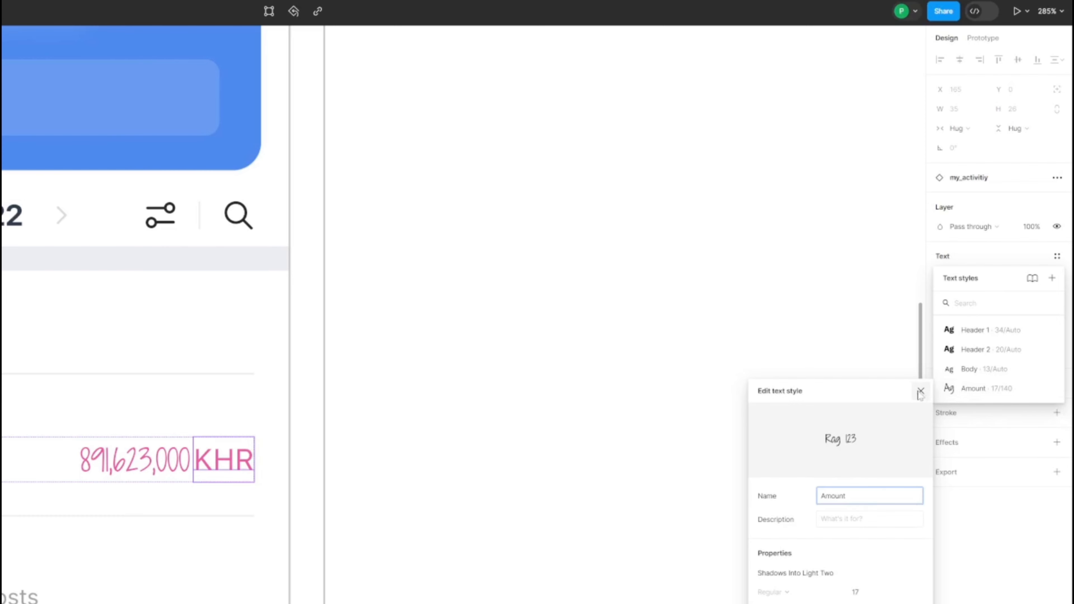
text(pink)
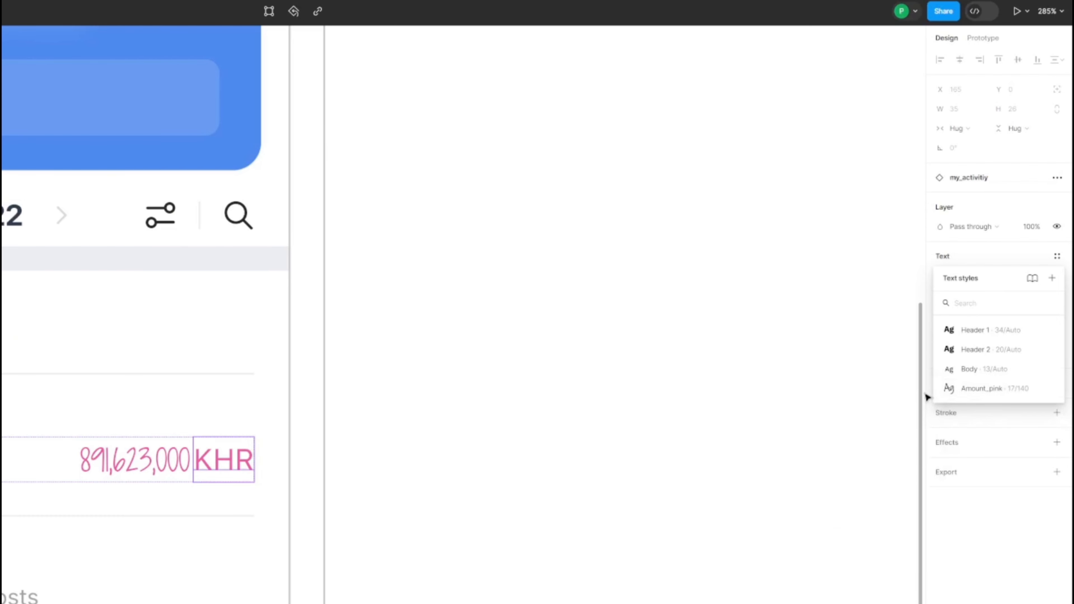
click(921, 391)
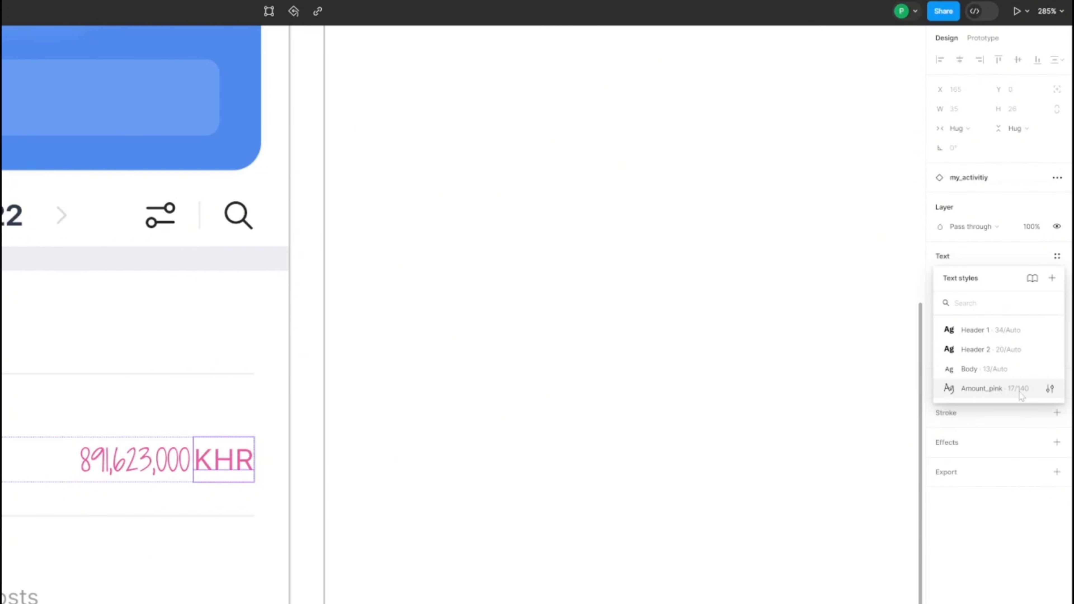
Step: Apply the Amount_pink text style to the KHR text, try Body on it, and reapply Amount_pink
click(982, 389)
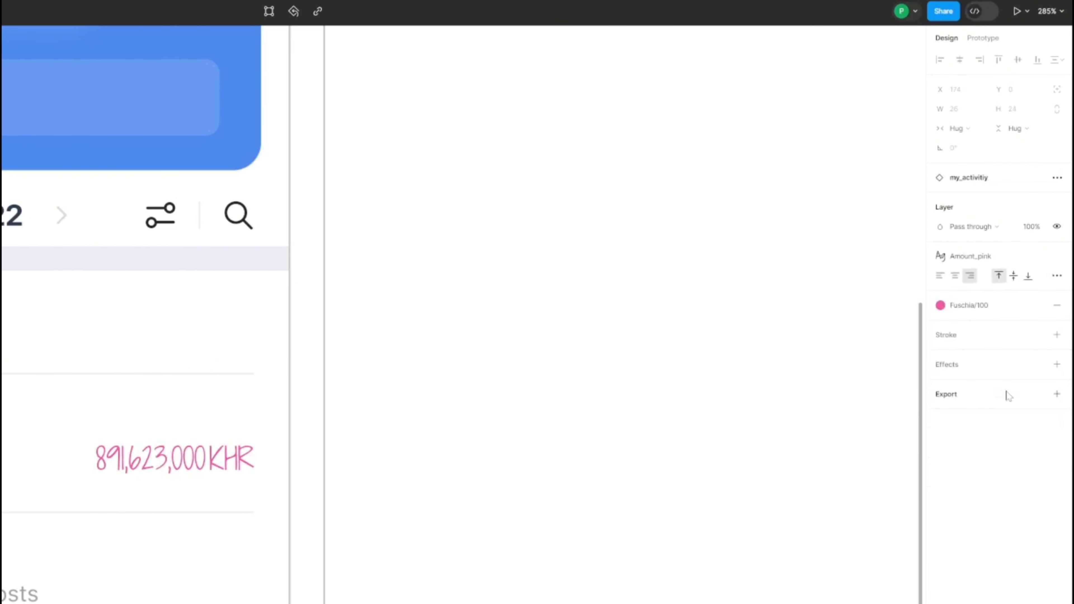
click(964, 258)
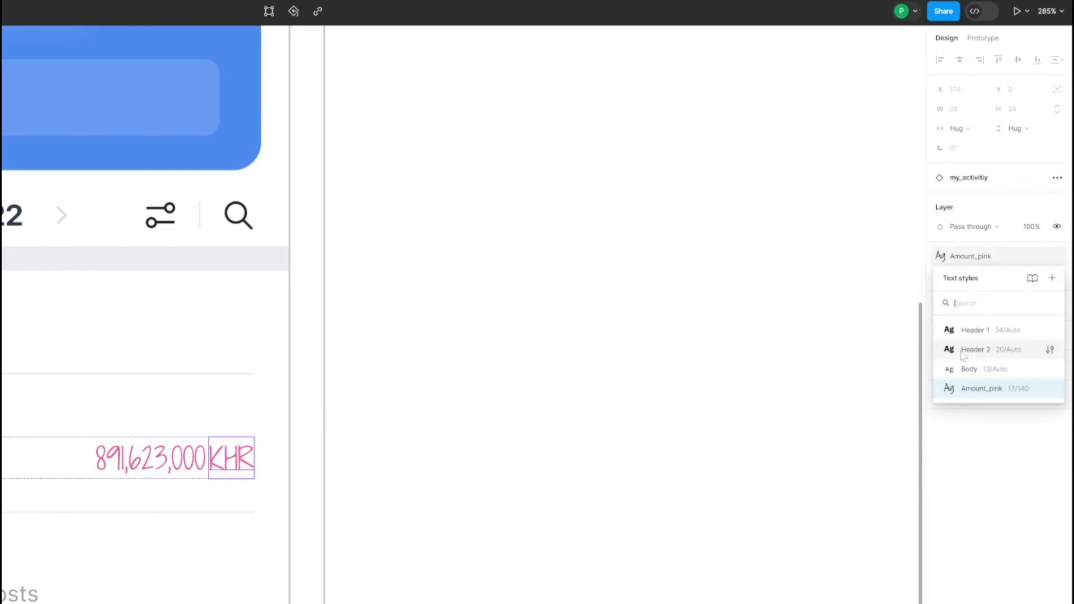
click(967, 369)
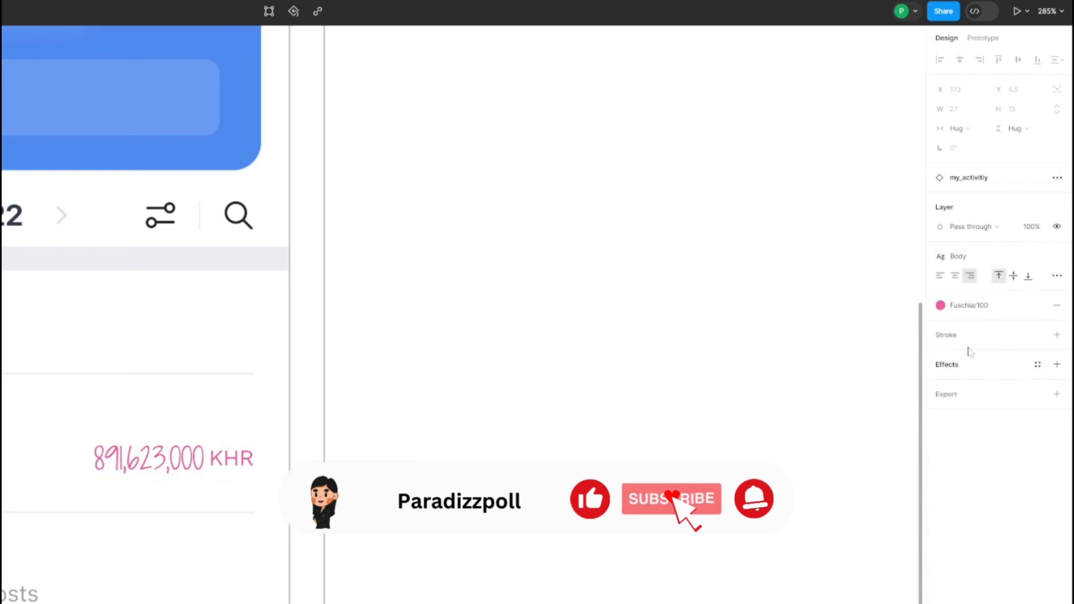
click(960, 256)
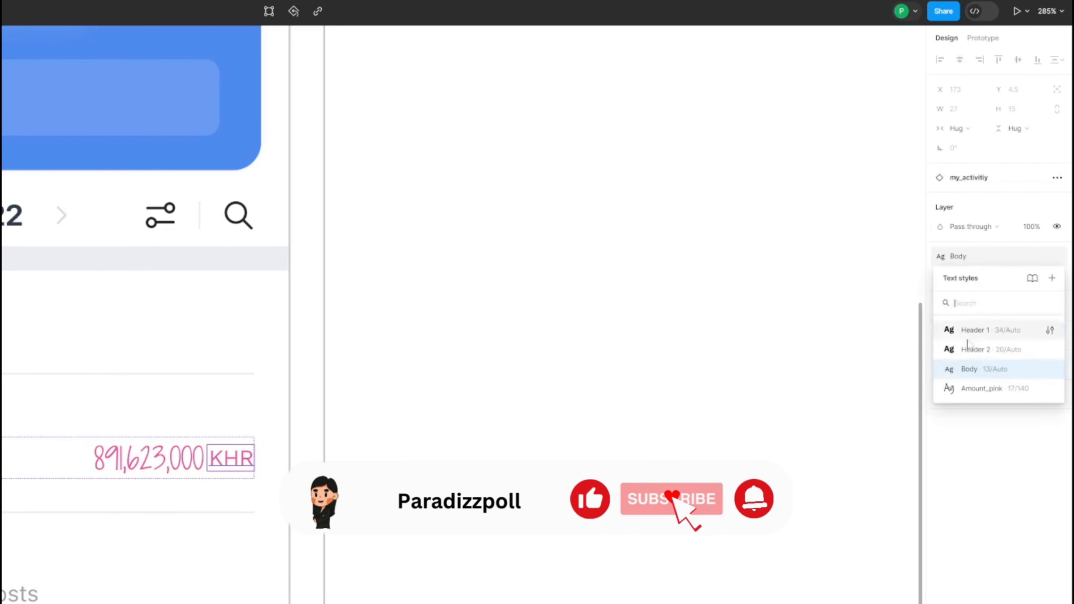
click(982, 388)
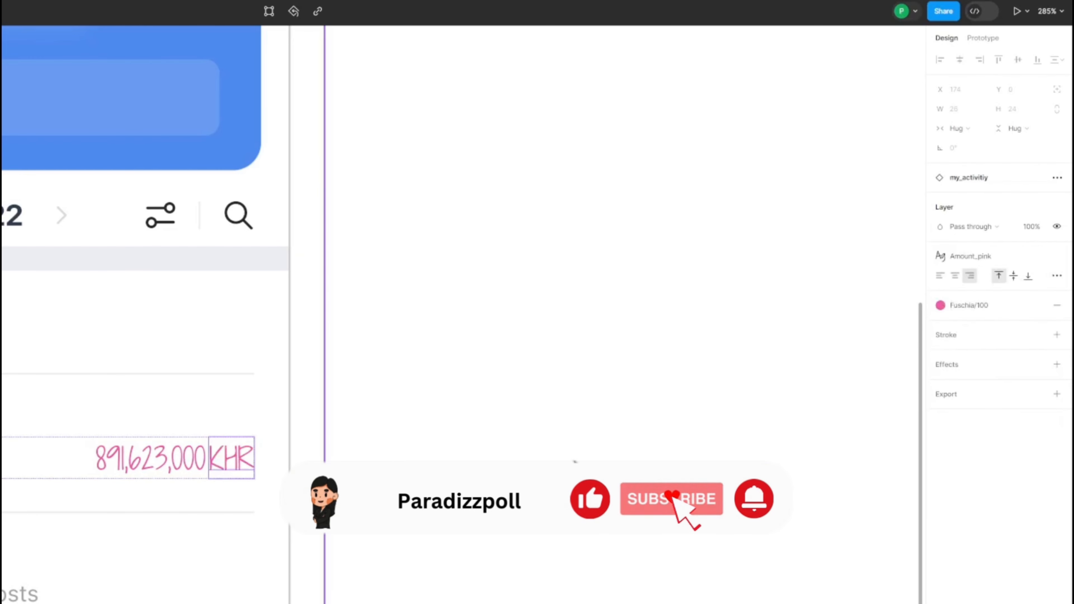
key(Escape)
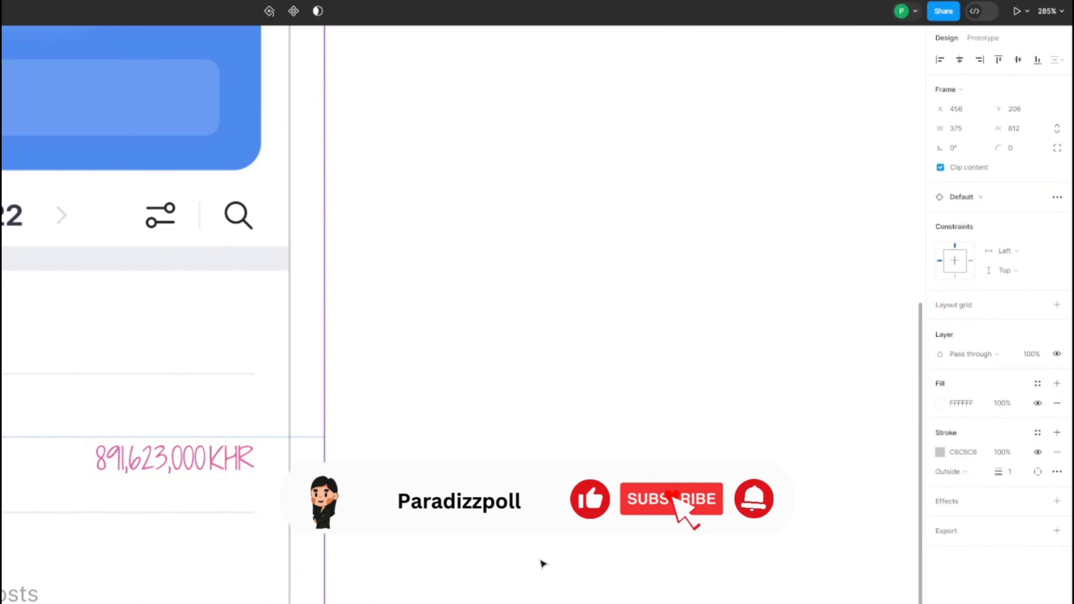
Step: Switch the KHR text in the Paradizzpoll row to the Body text style and back to Amount_pink
drag(543, 564, 1036, 482)
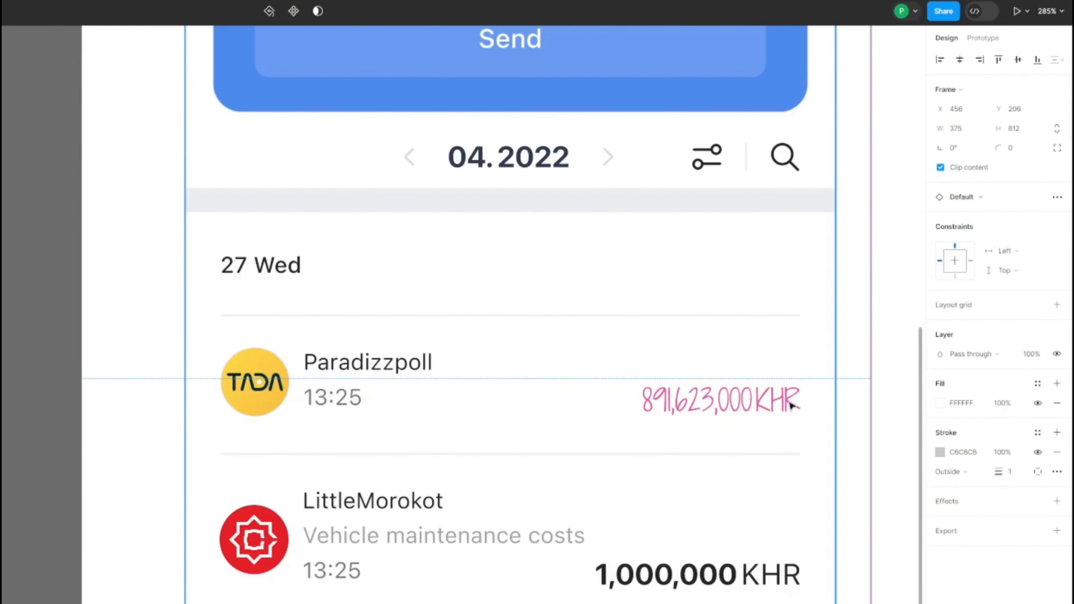
double_click(791, 406)
double_click(791, 405)
double_click(791, 405)
double_click(791, 405)
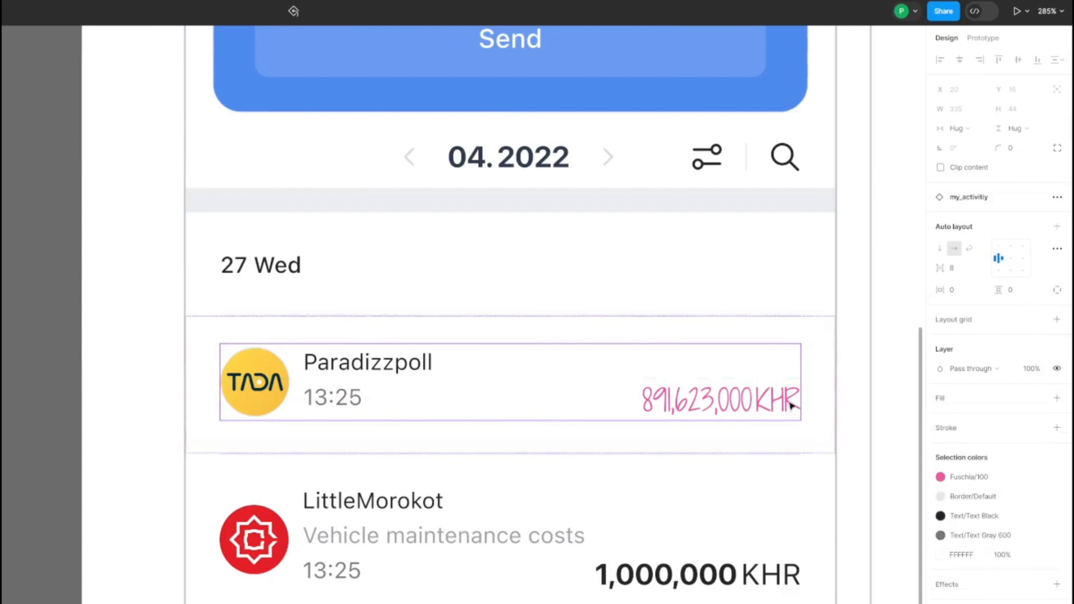
double_click(791, 405)
double_click(791, 405)
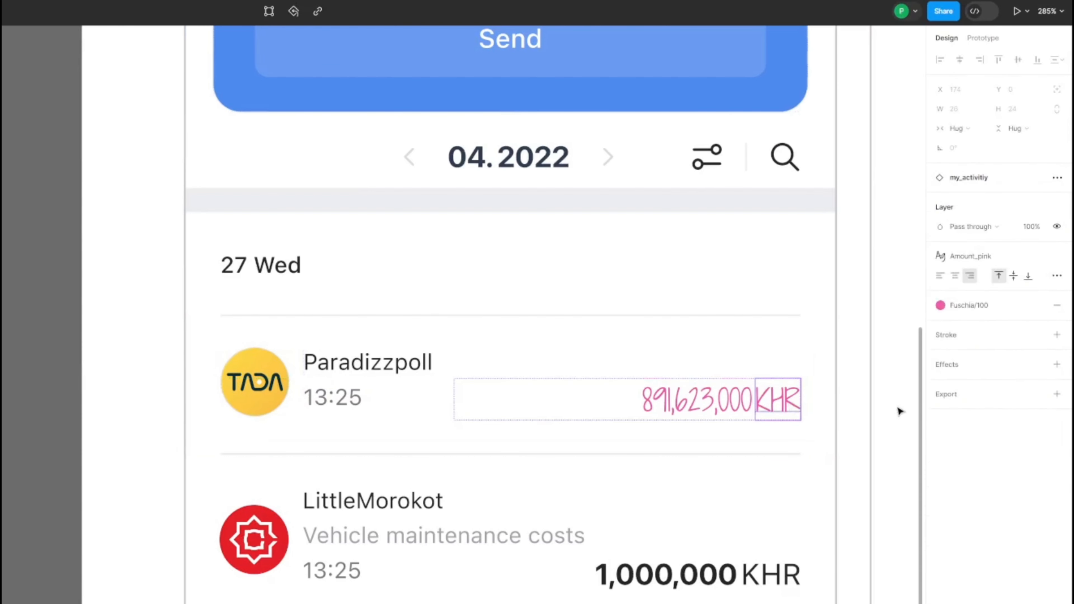
click(940, 256)
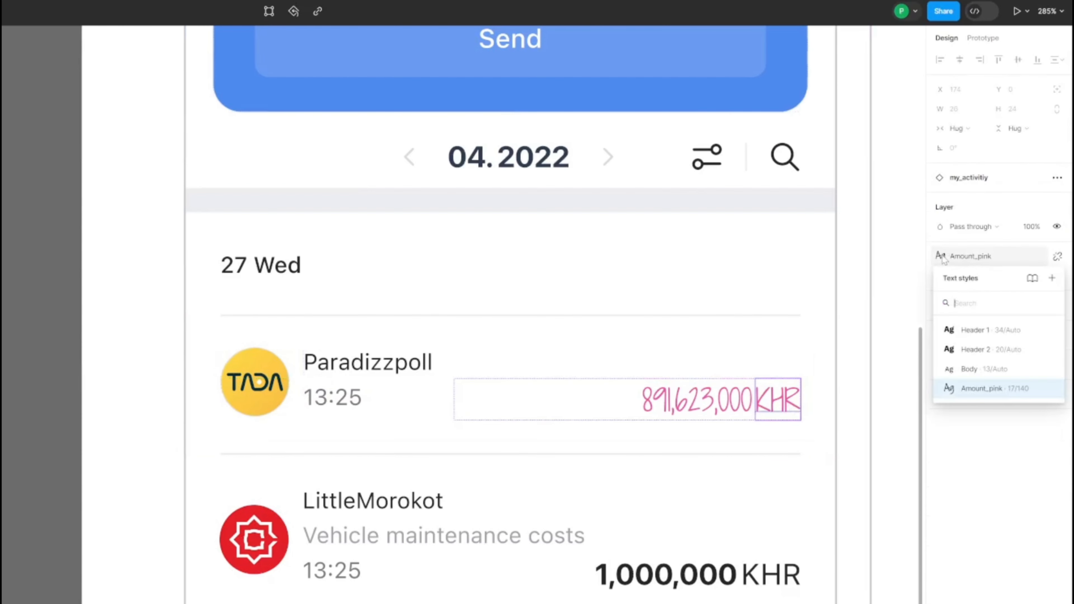
click(973, 369)
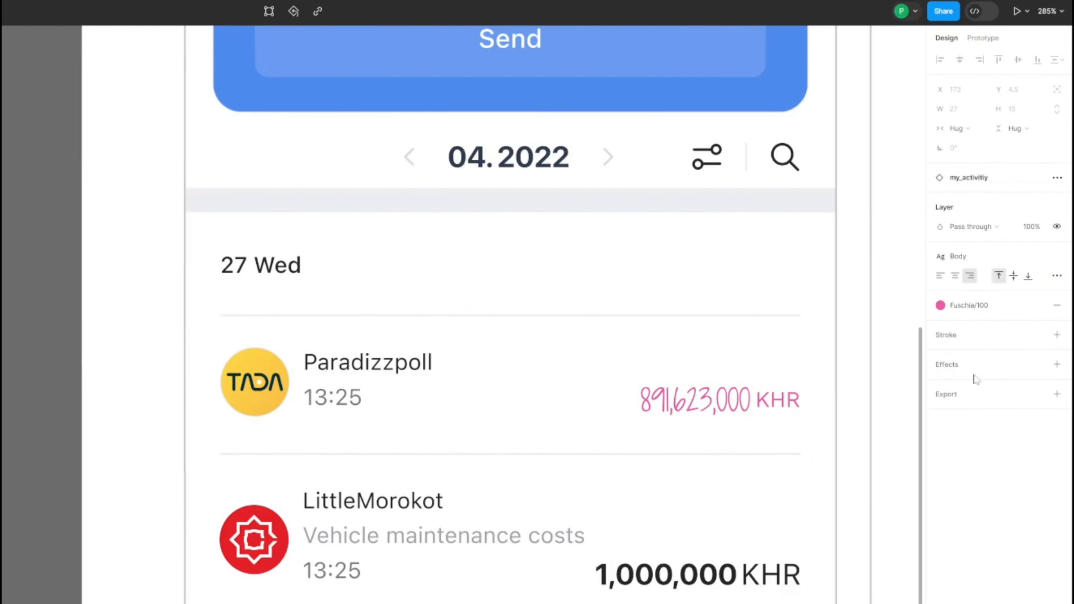
click(942, 257)
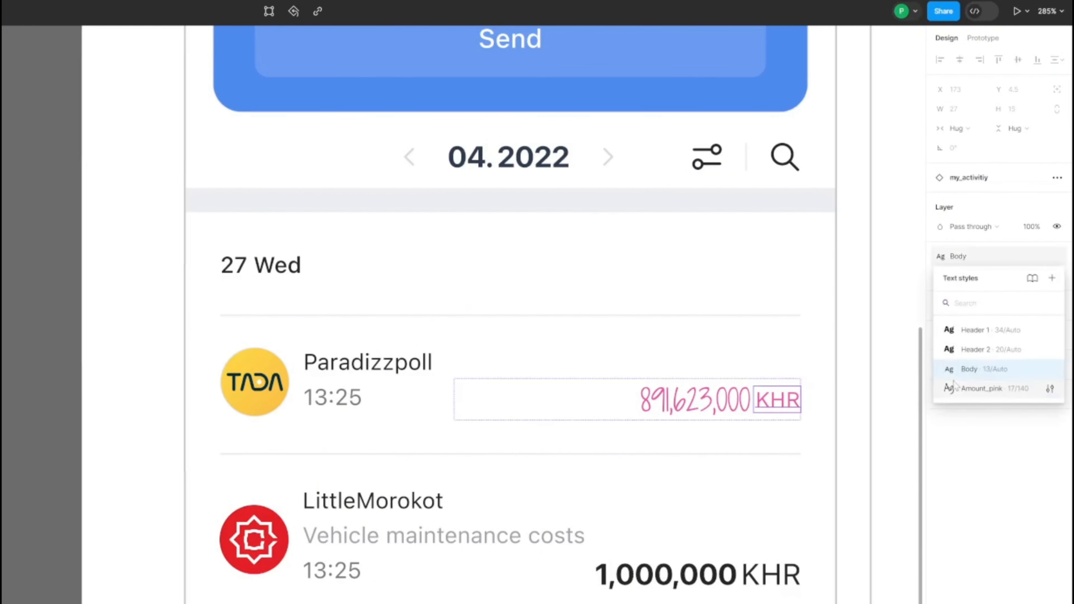
click(973, 388)
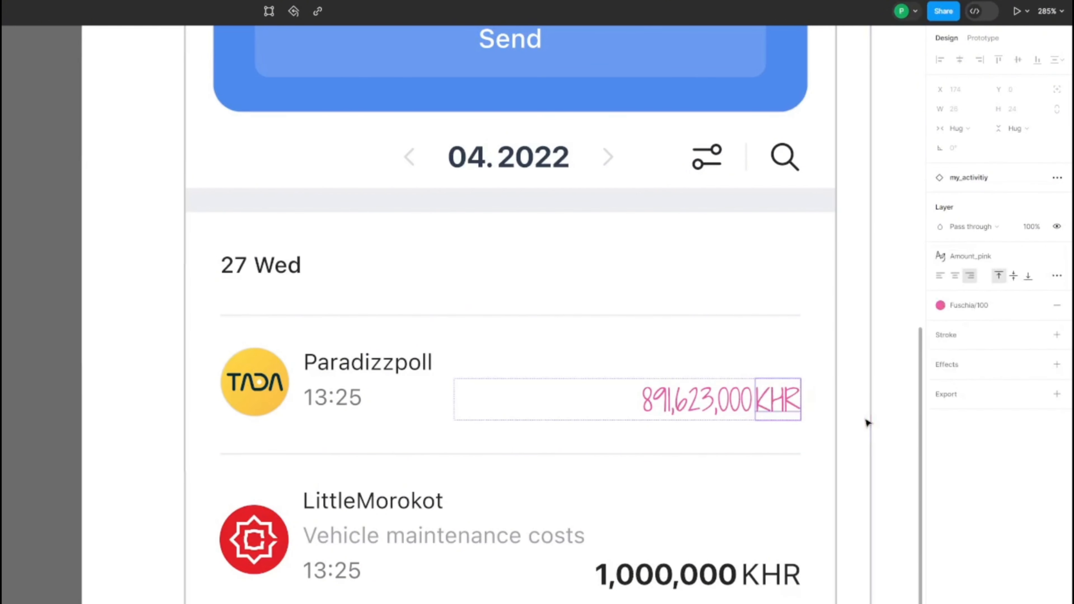
click(867, 424)
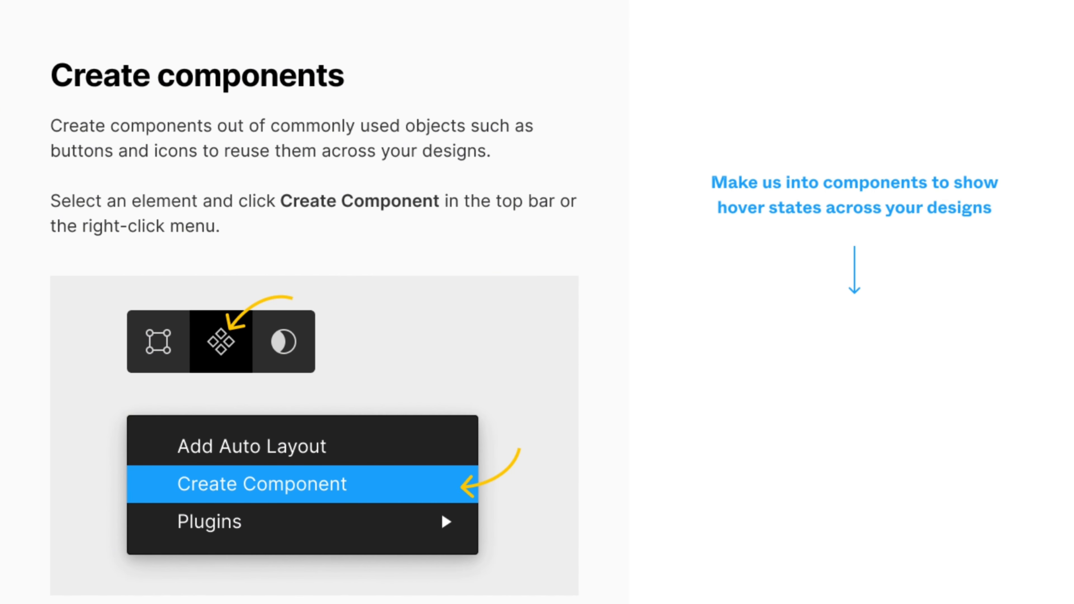
Step: Create a component from the search icon beside 04.2022, revert it to a frame, and create the component again
right_click(616, 343)
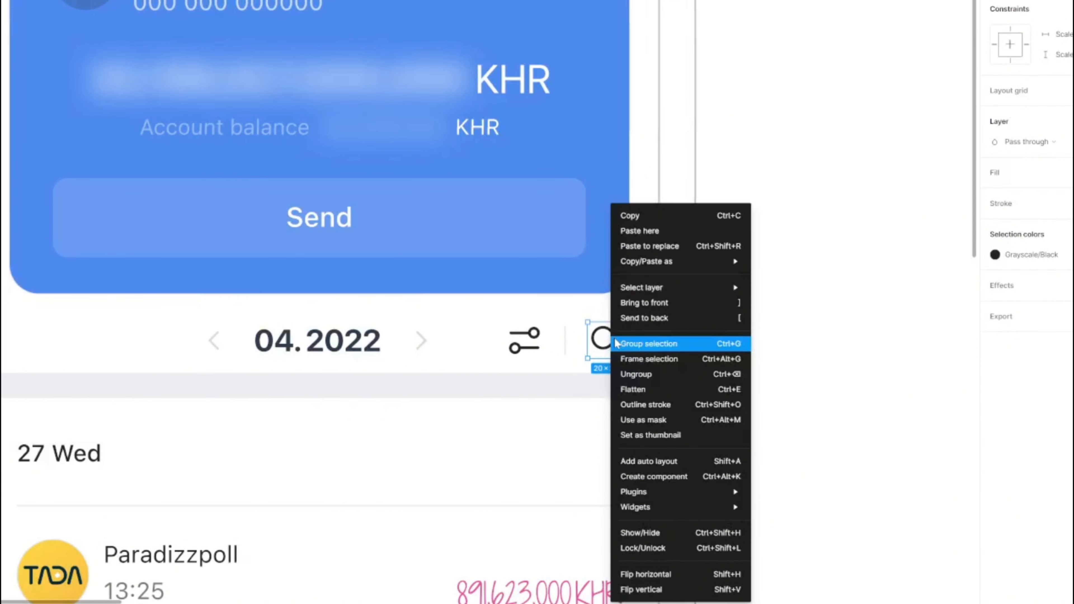
click(710, 477)
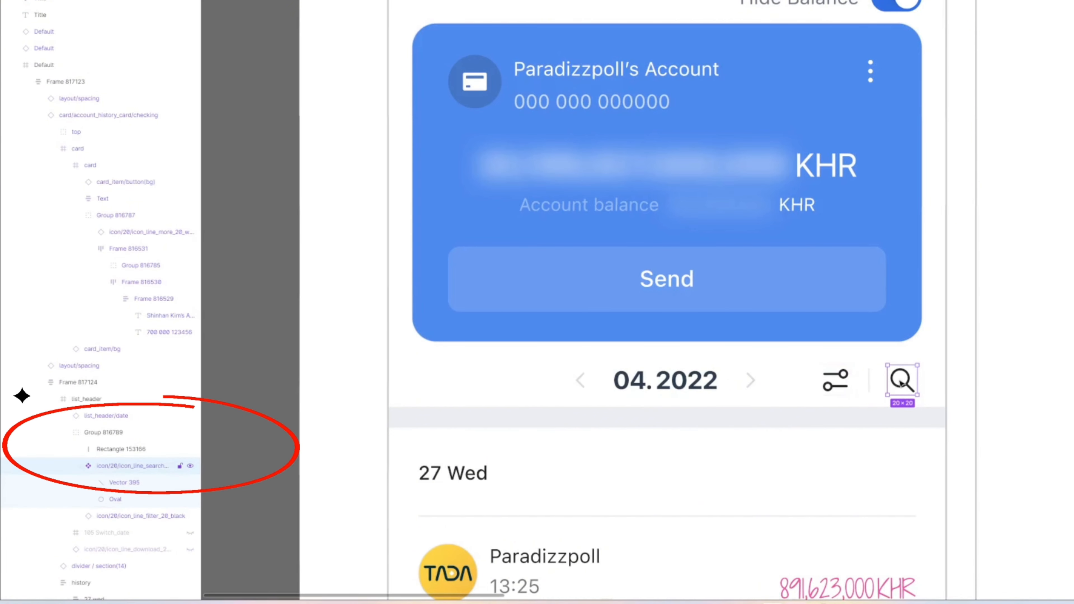
key(ctrl+alt+b)
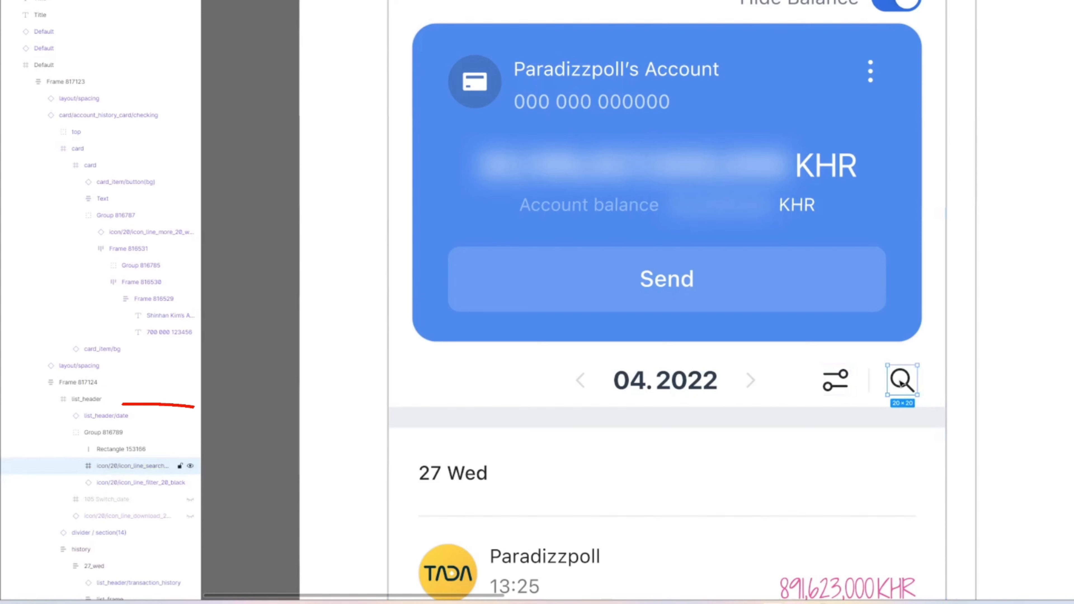
right_click(910, 383)
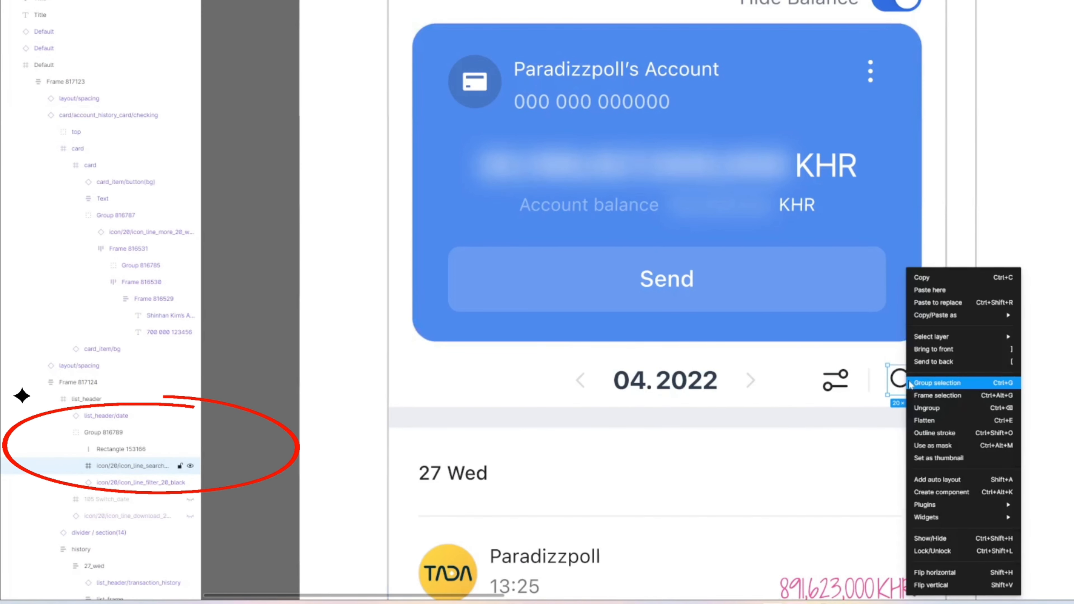
click(936, 493)
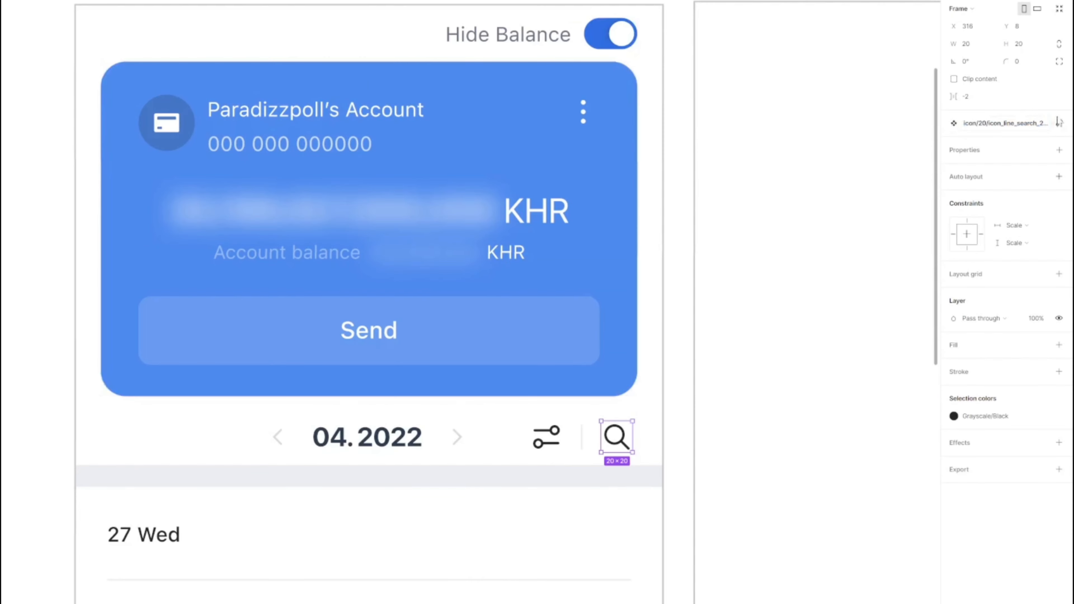
Step: Set the search icon component's description to Search_icon in its configuration
click(1060, 124)
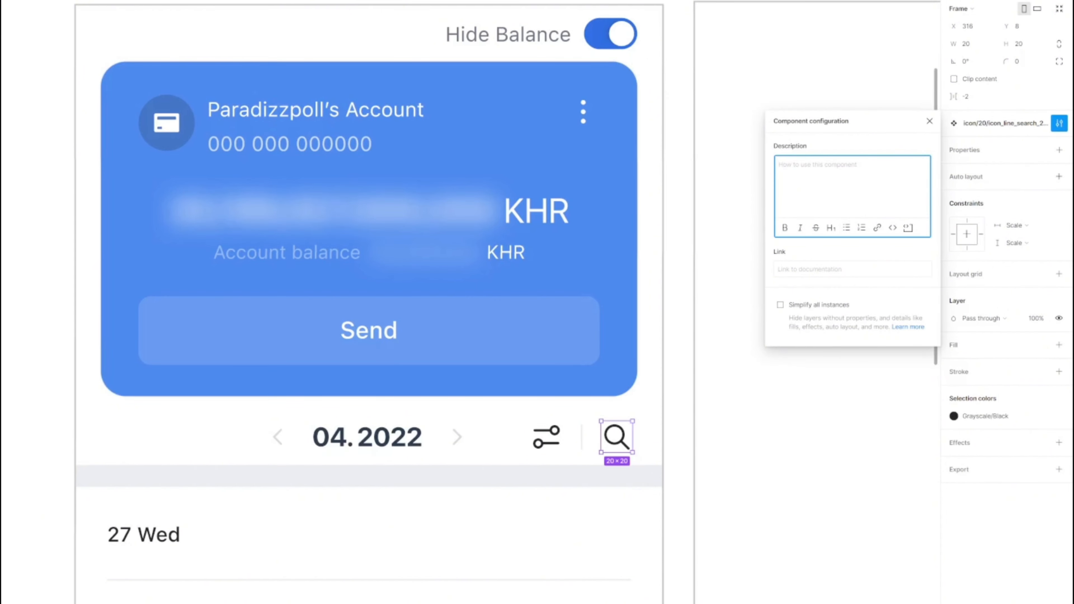
text(Search_icon)
click(930, 121)
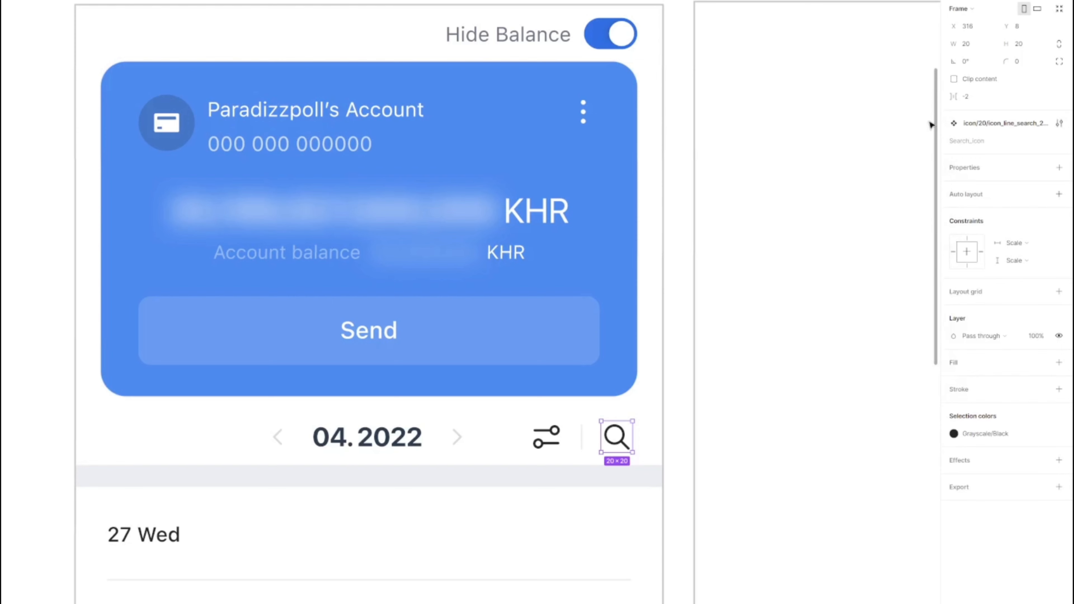
click(863, 346)
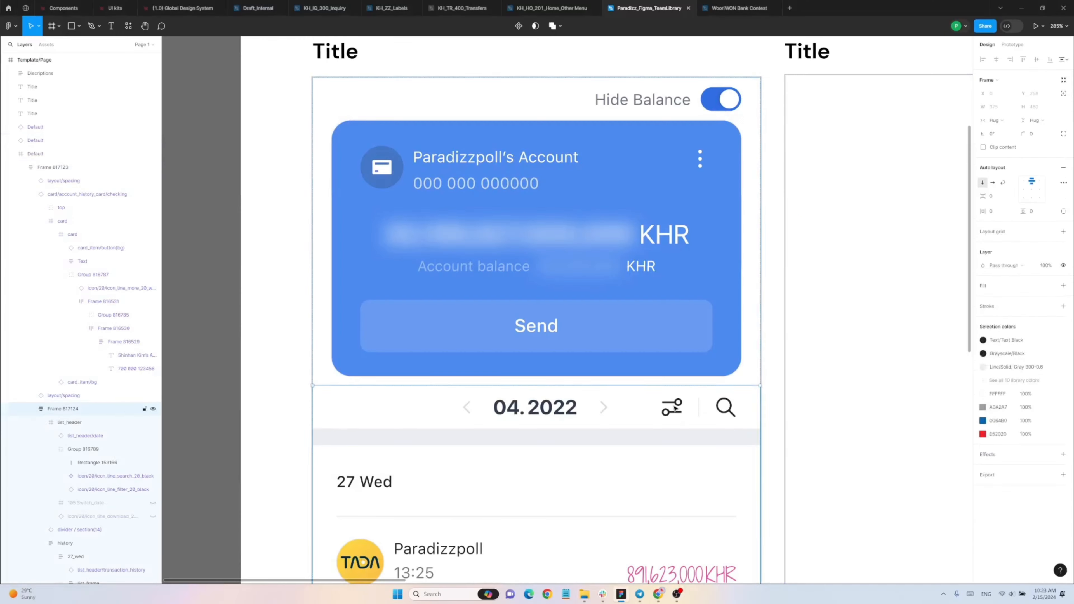
Step: Swap the filter icon instance beside the search icon for icon_fill_loan_20_white from the size 20 components
click(673, 406)
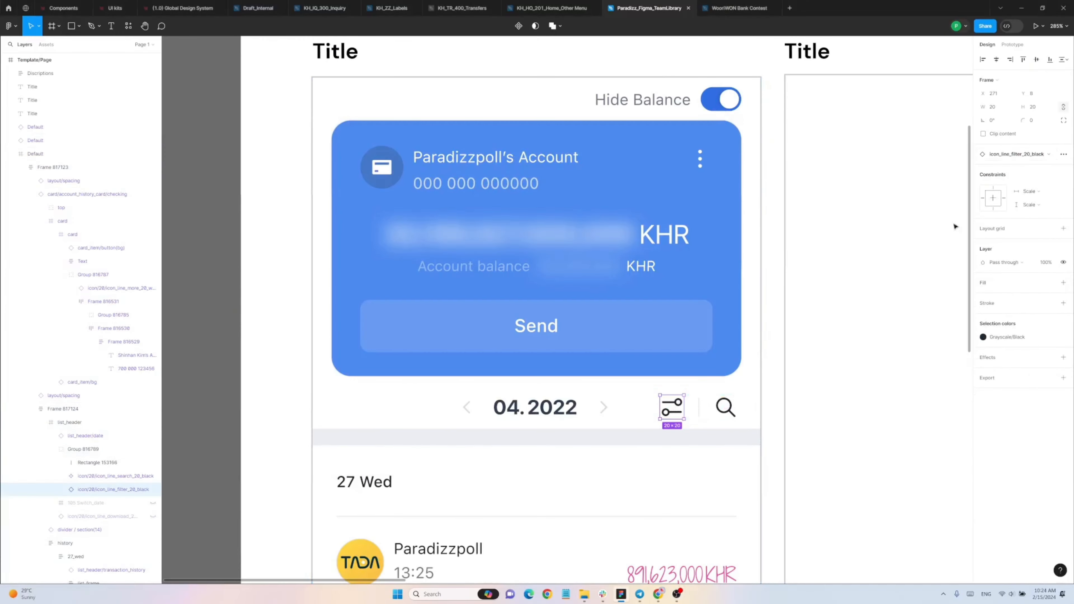
scroll(851, 237, down, 4)
scroll(851, 237, left, 5)
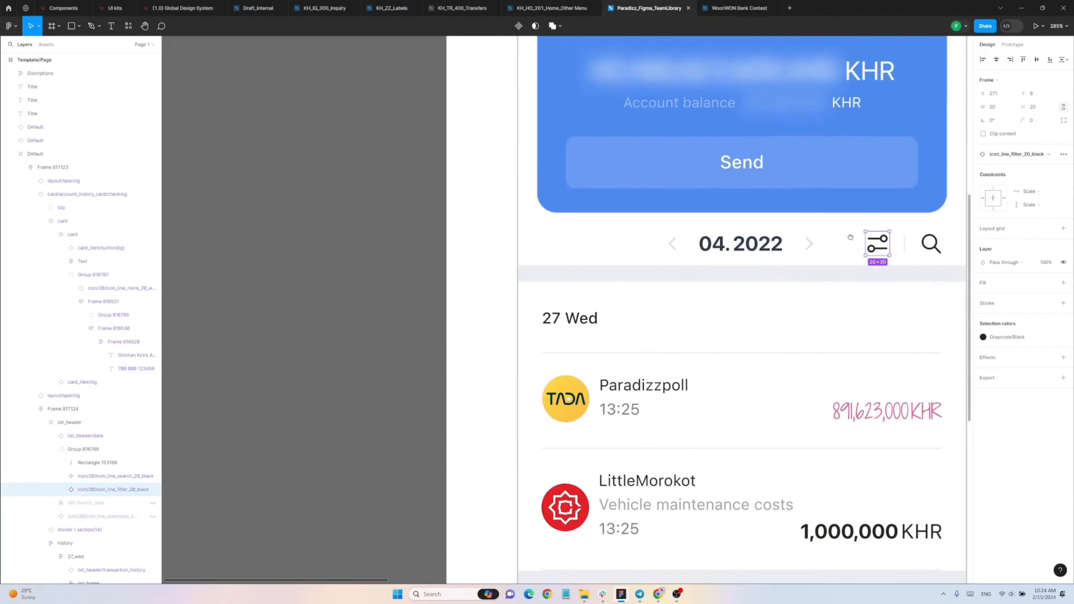
drag(850, 237, 836, 240)
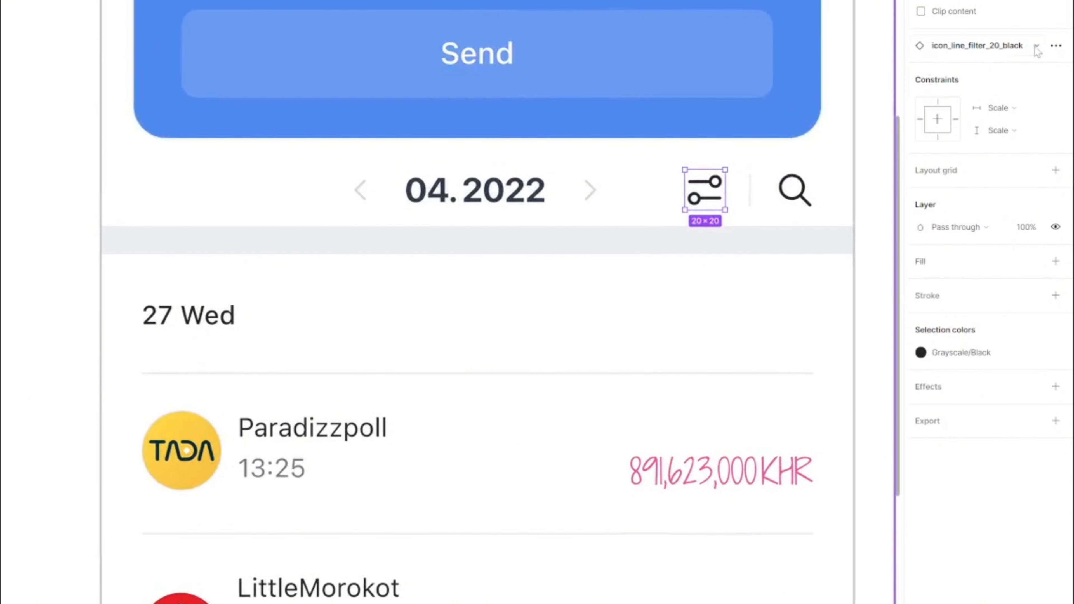
click(1036, 46)
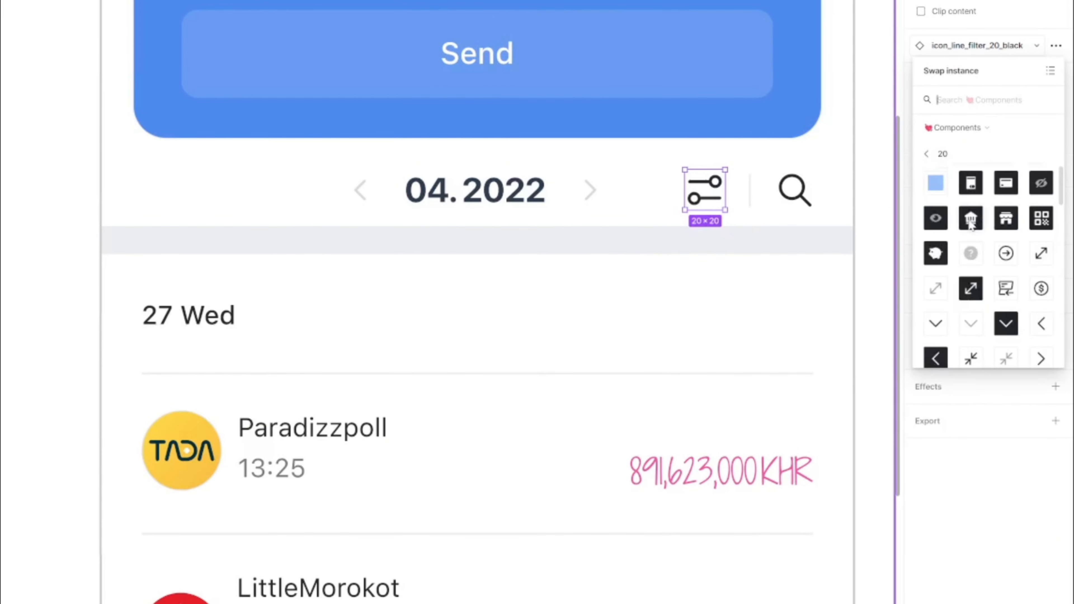
click(971, 225)
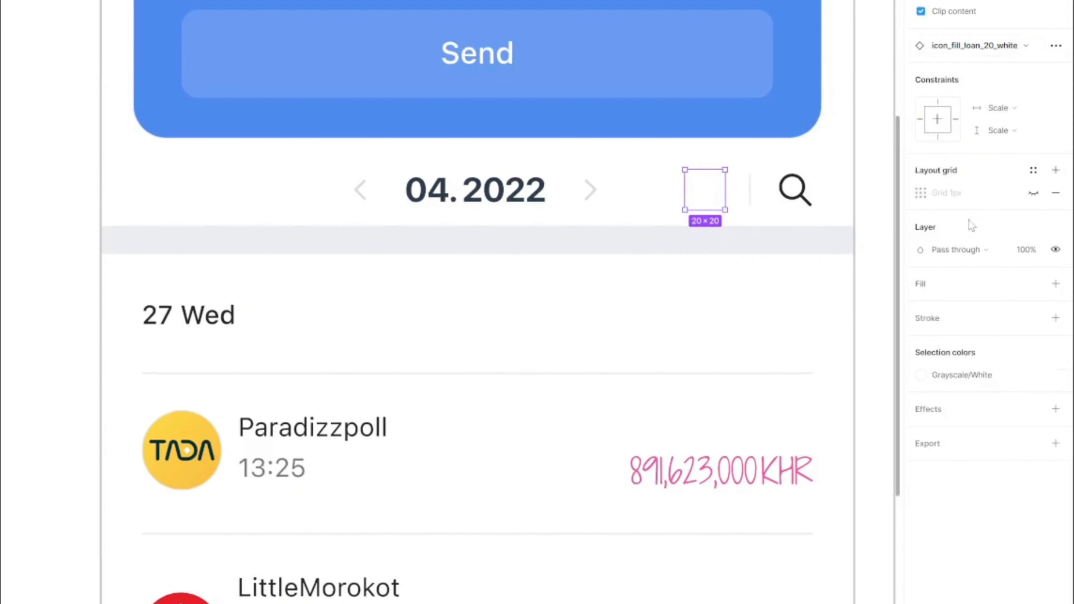
click(955, 49)
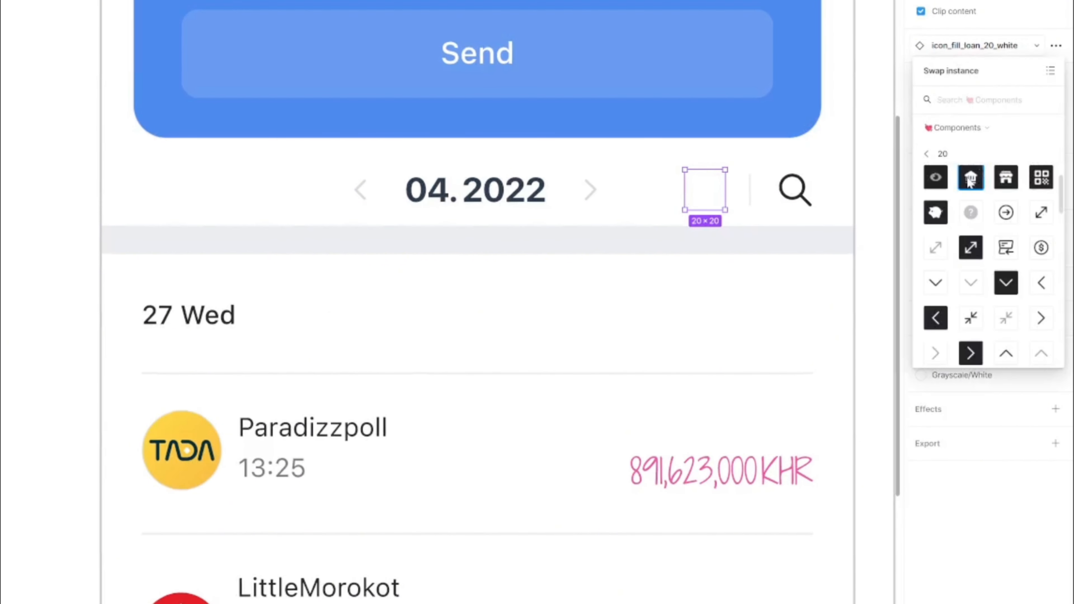
click(970, 215)
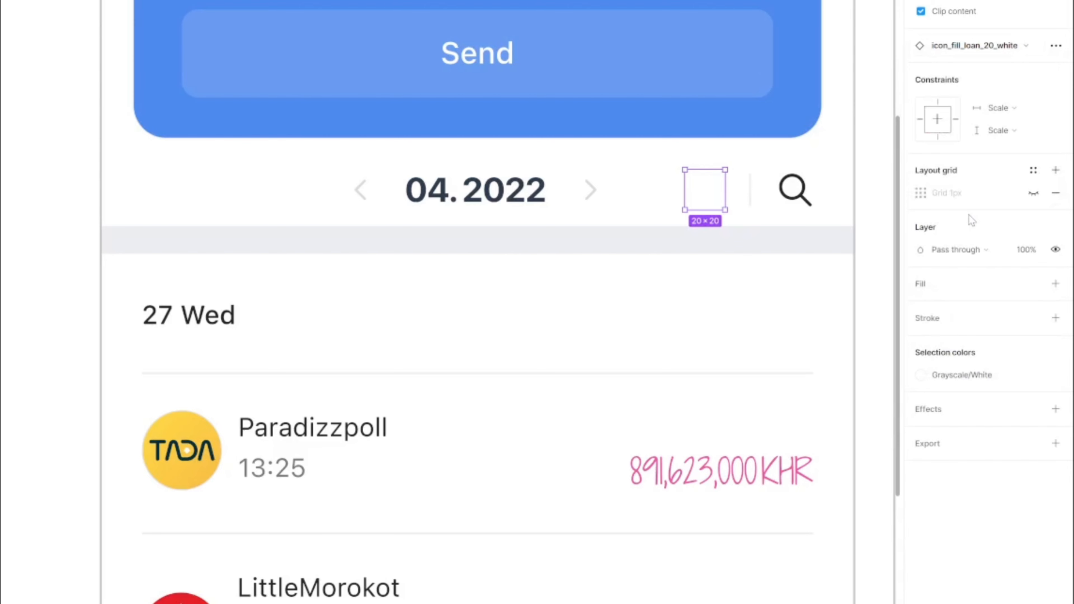
Step: Swap the icon beside the search icon for icon_fill_tooltips_20, the black circled dollar icon, and finally the black size 20 person-with-heart banker icon
click(993, 50)
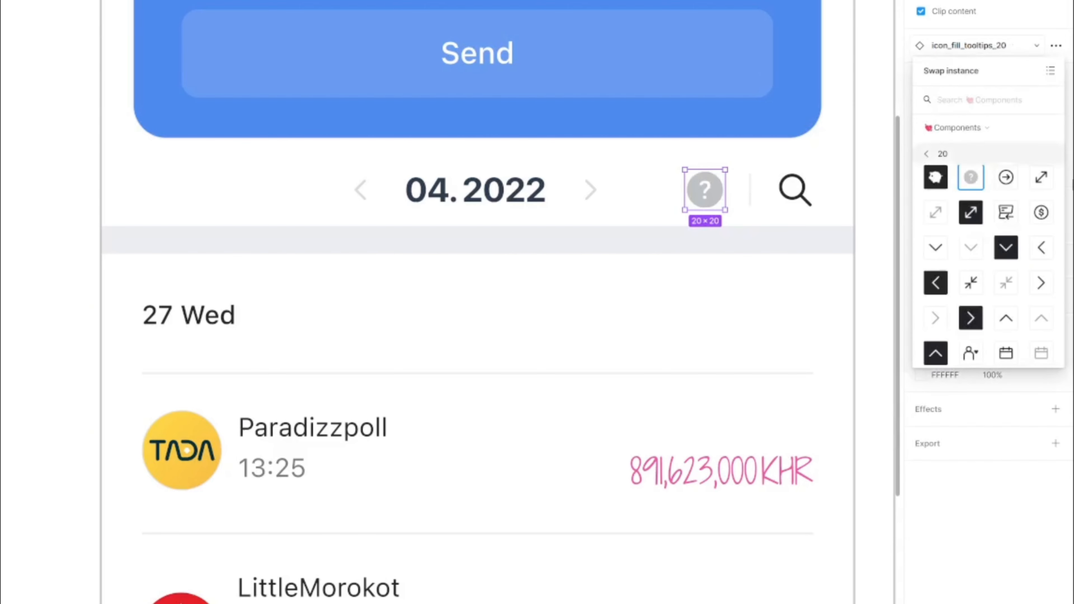
click(1039, 216)
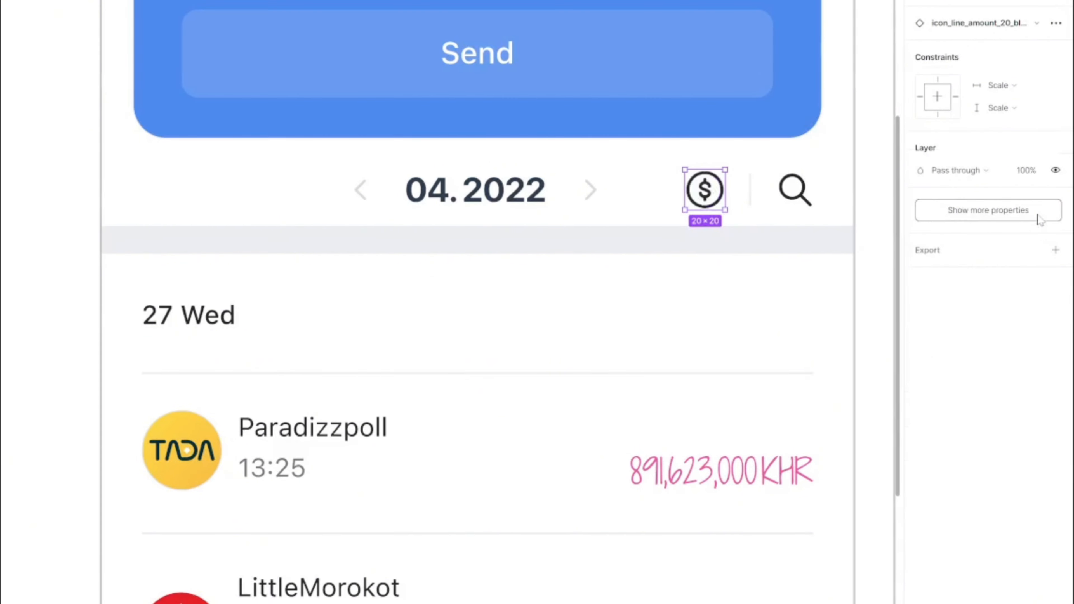
click(979, 25)
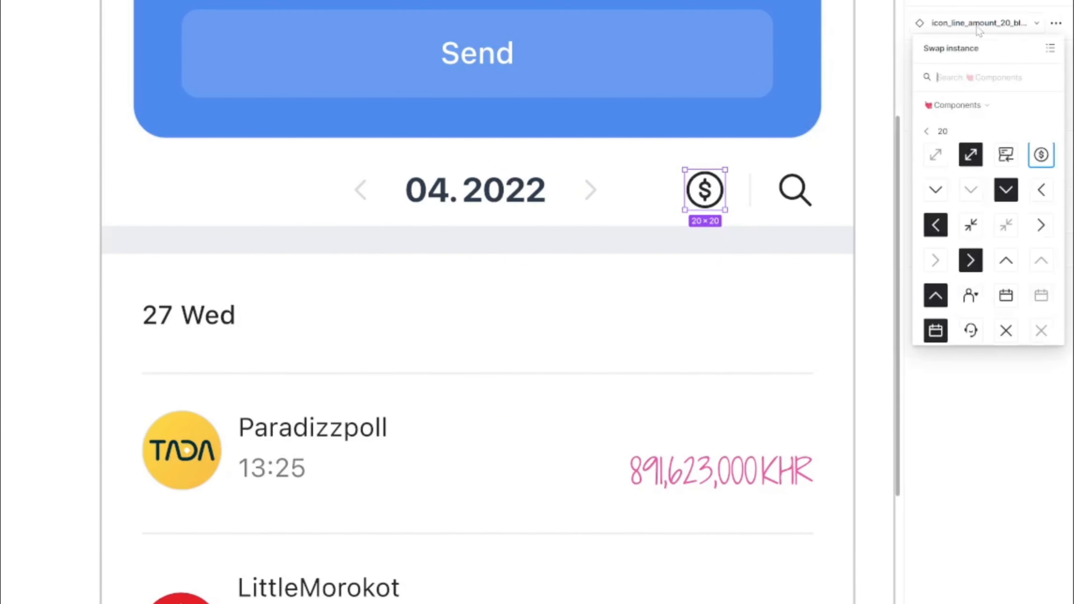
click(975, 302)
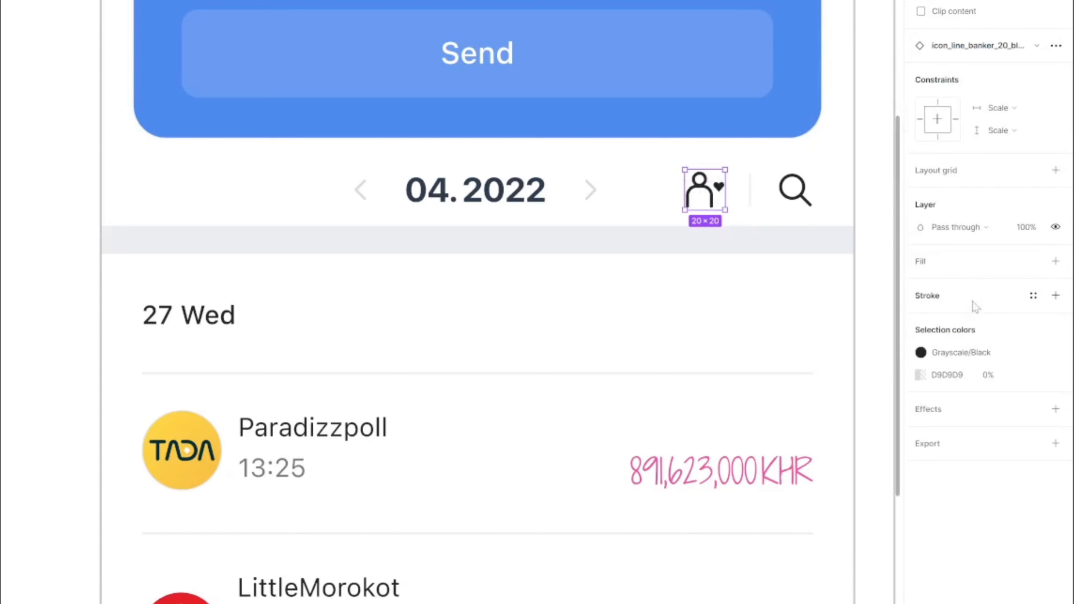
click(889, 264)
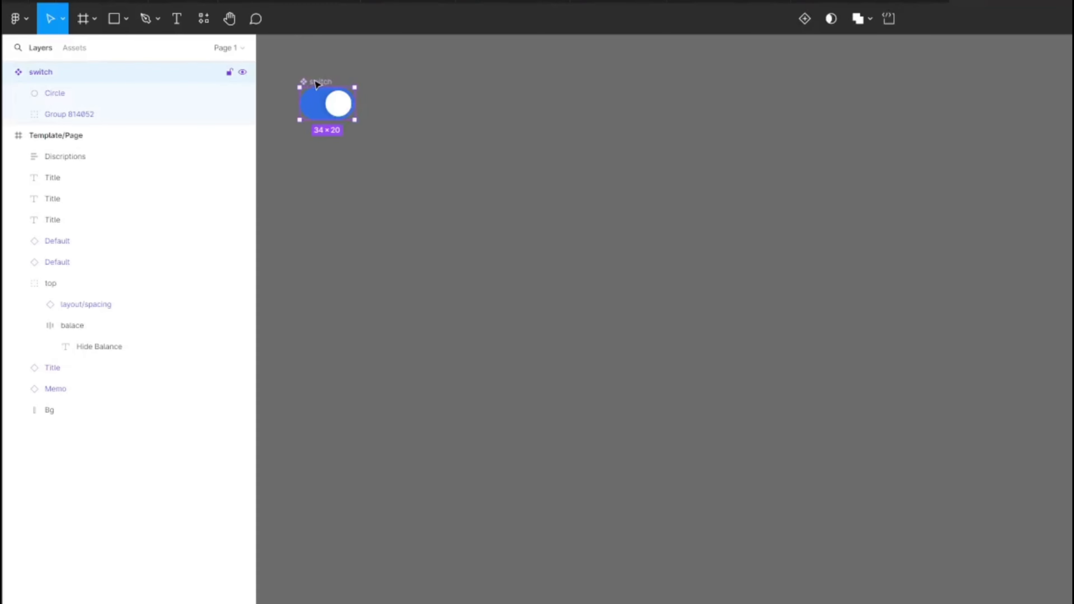
Step: View the local component assets in the file containing the switch component and open its libraries
click(76, 50)
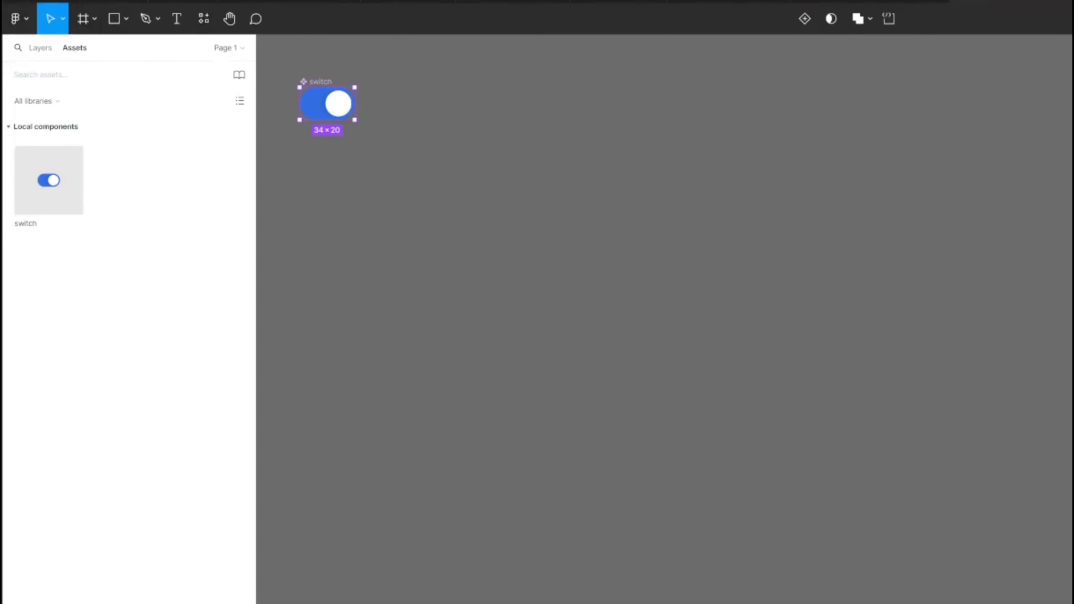
click(239, 76)
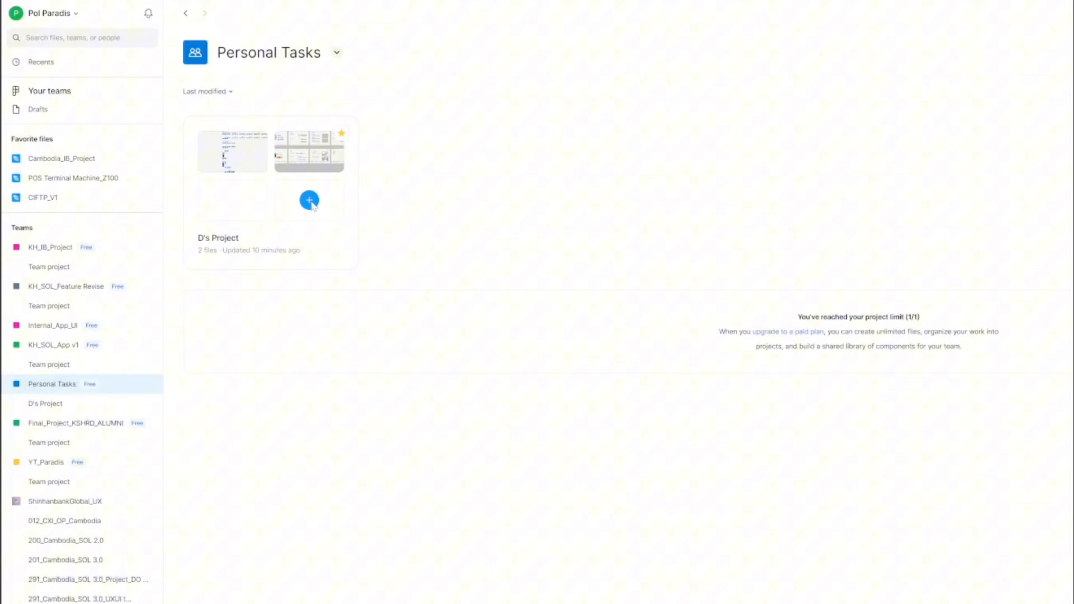
Step: Create a new design file in D's Project and open its list of available libraries
click(308, 201)
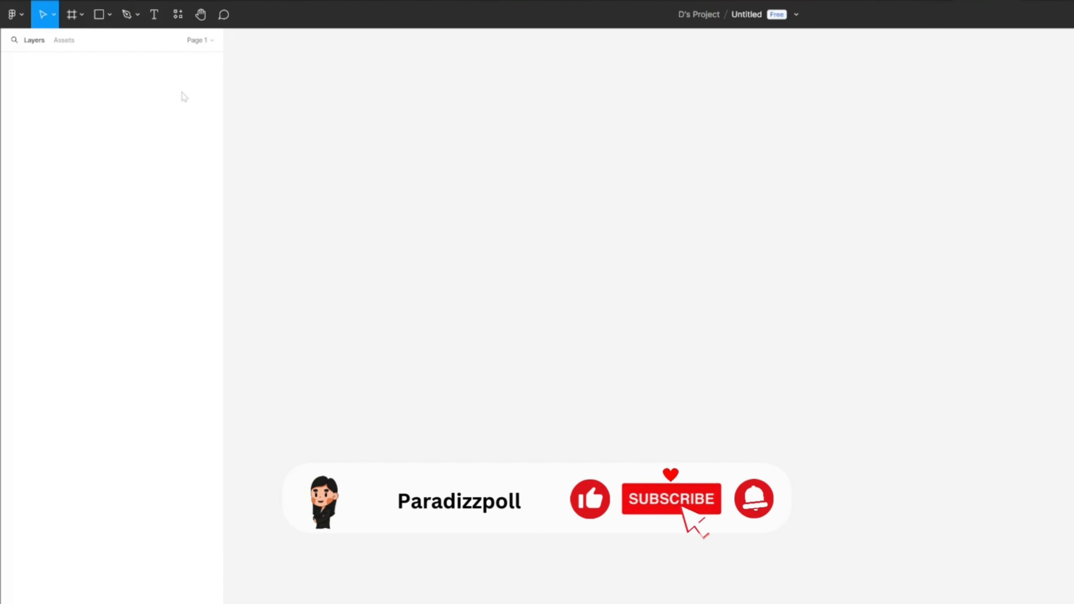
click(64, 41)
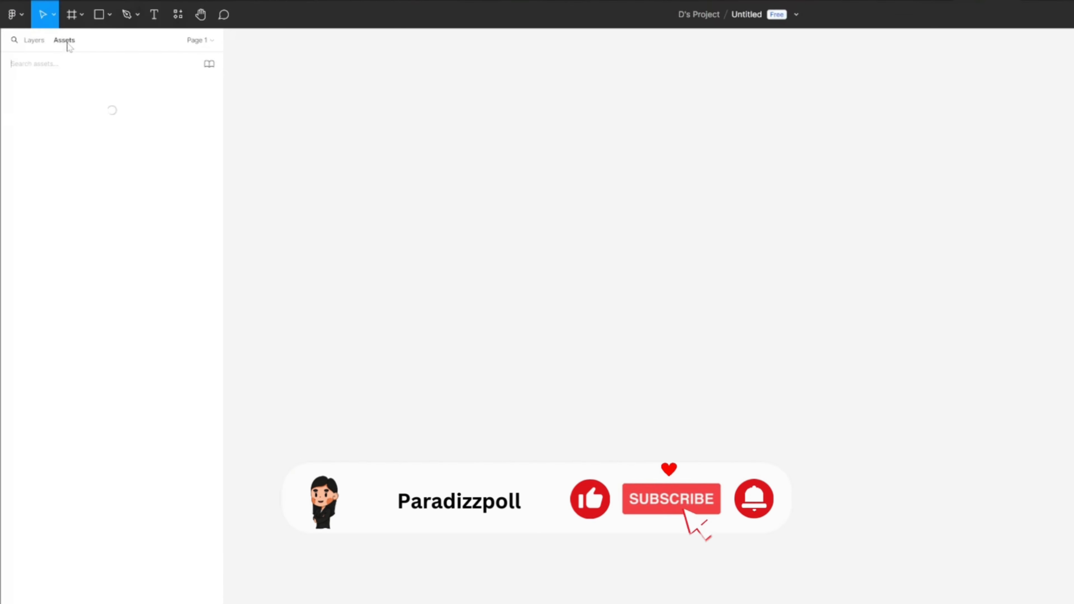
click(209, 64)
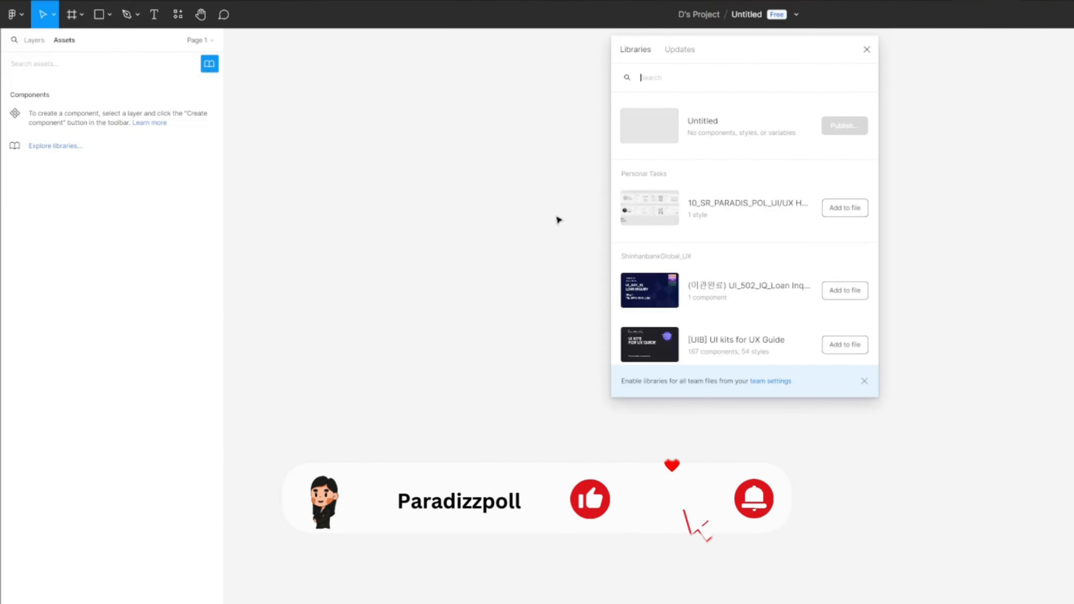
Step: Add the Style Library and Components libraries to the new file and close the library list
scroll(790, 304, down, 5)
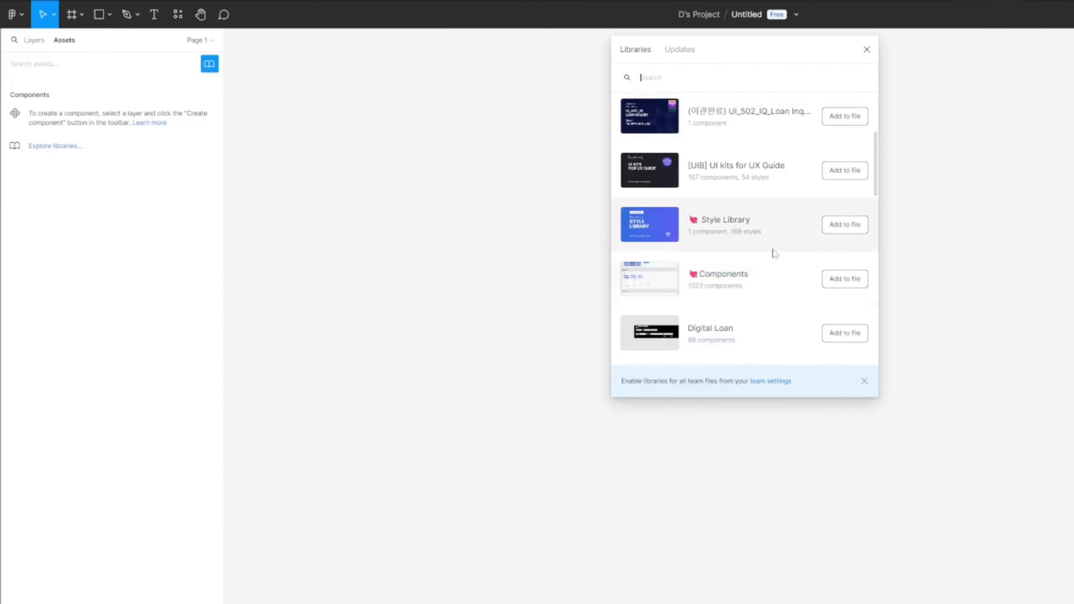
click(848, 229)
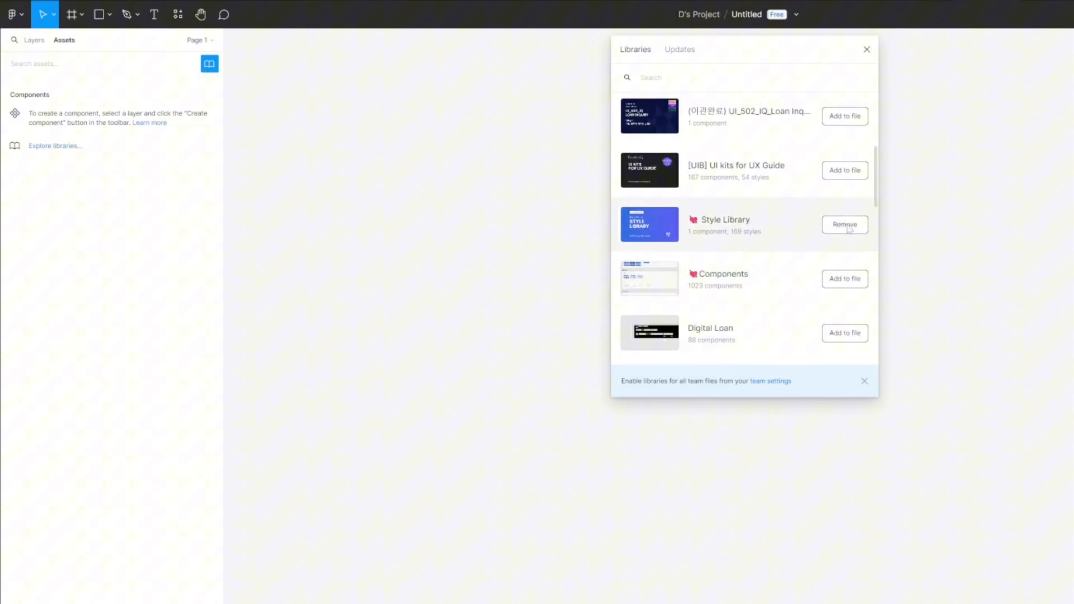
click(846, 279)
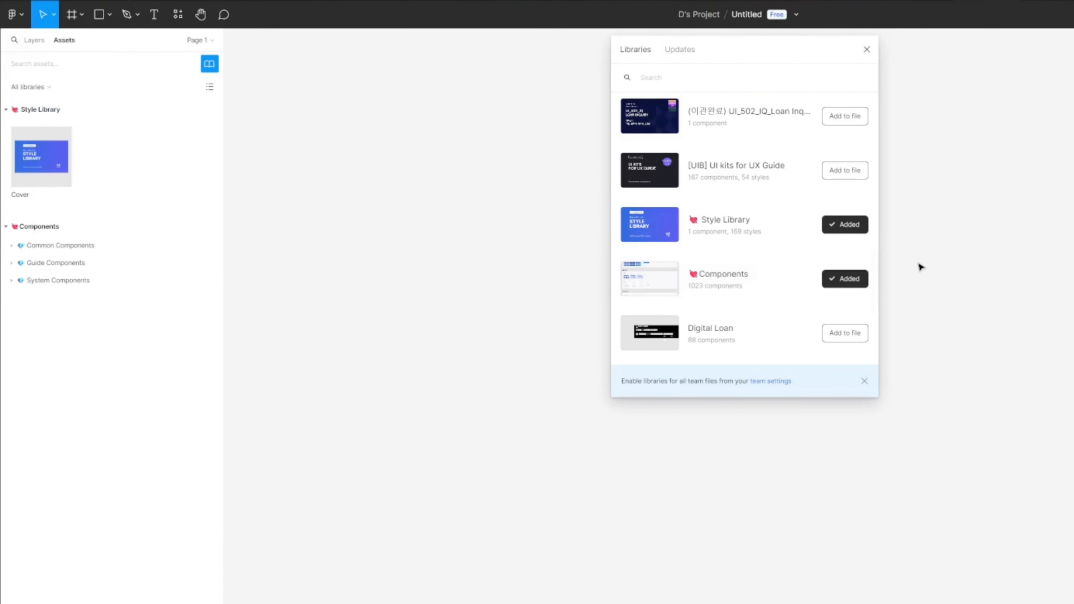
click(867, 49)
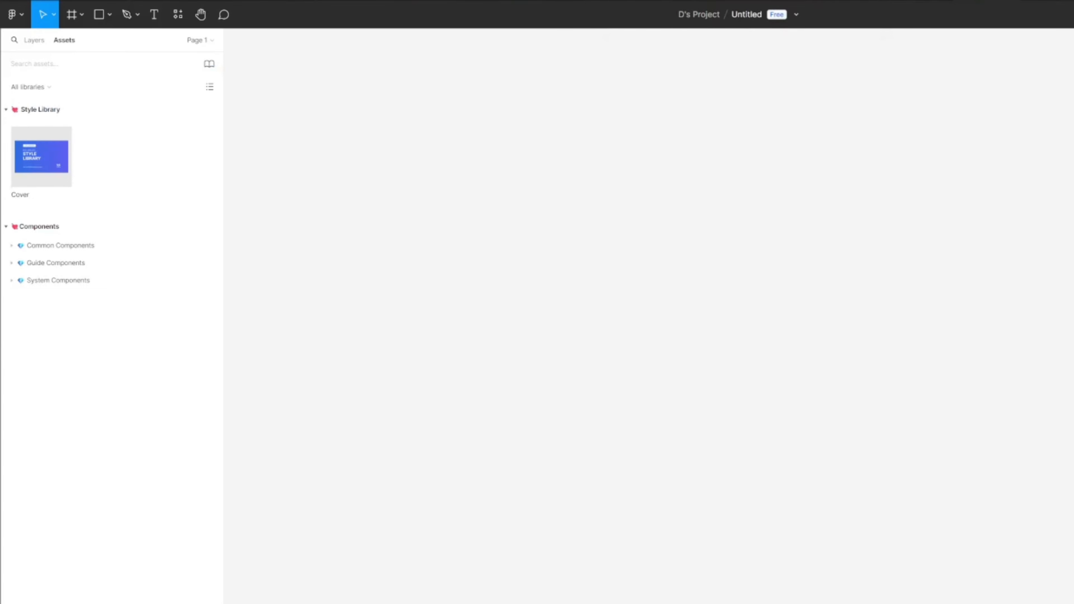